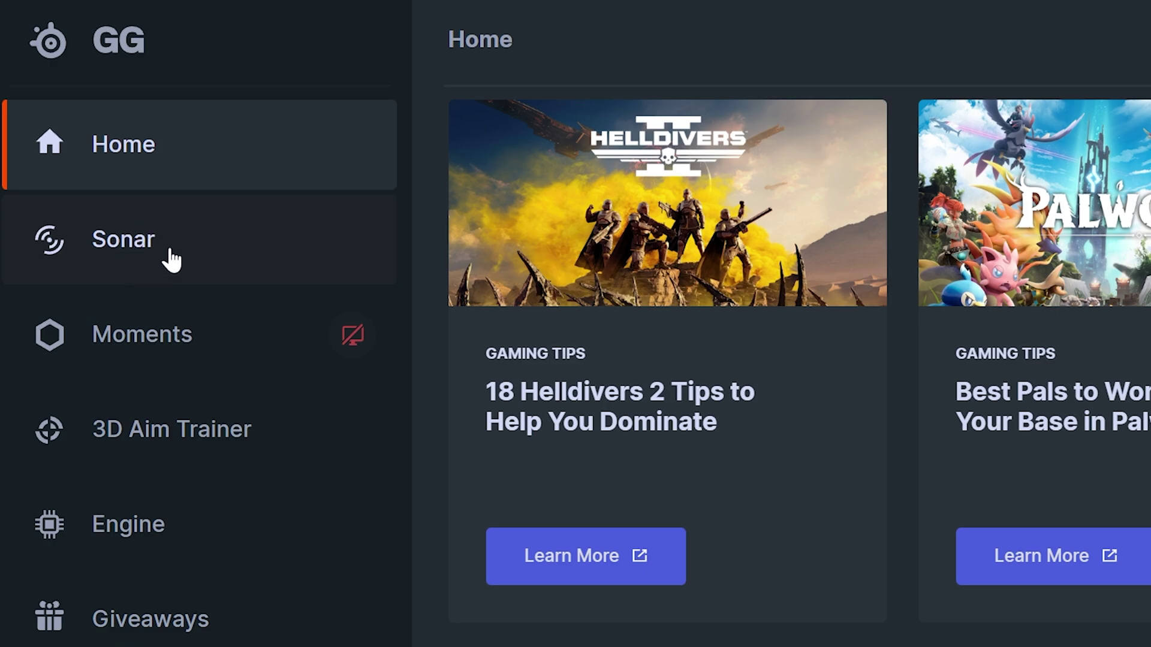
Start Sonar setup, set game output to Digital Audio (S/PDIF), and pick Headset Earphone for chat.
left_click(137, 249)
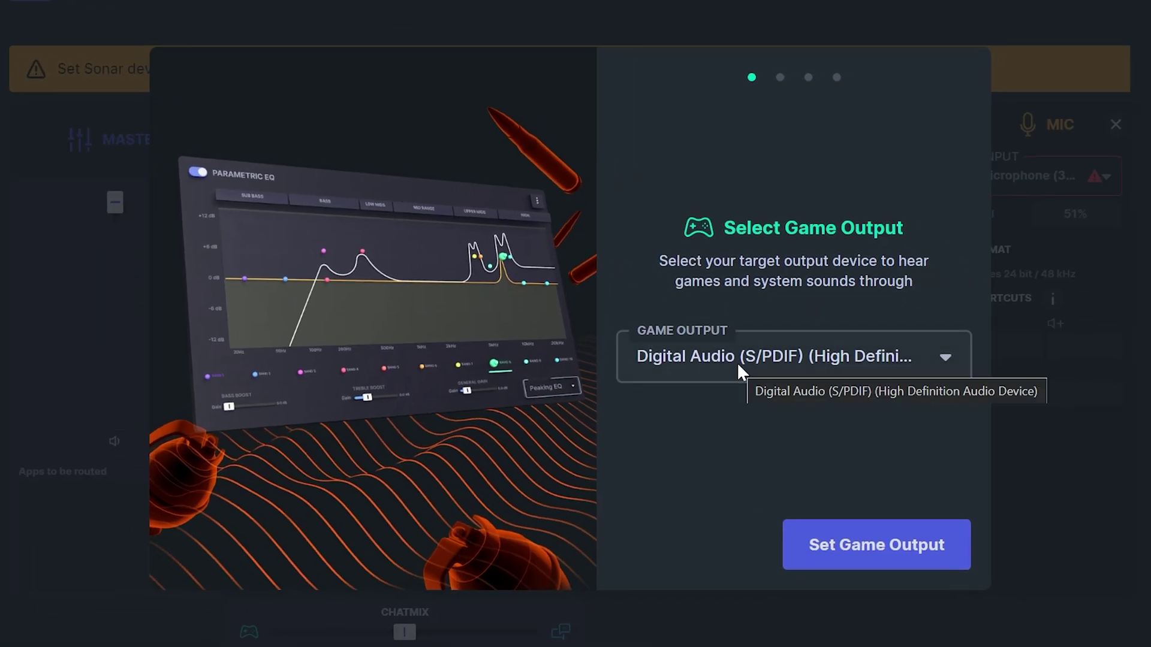
left_click(738, 361)
left_click(688, 579)
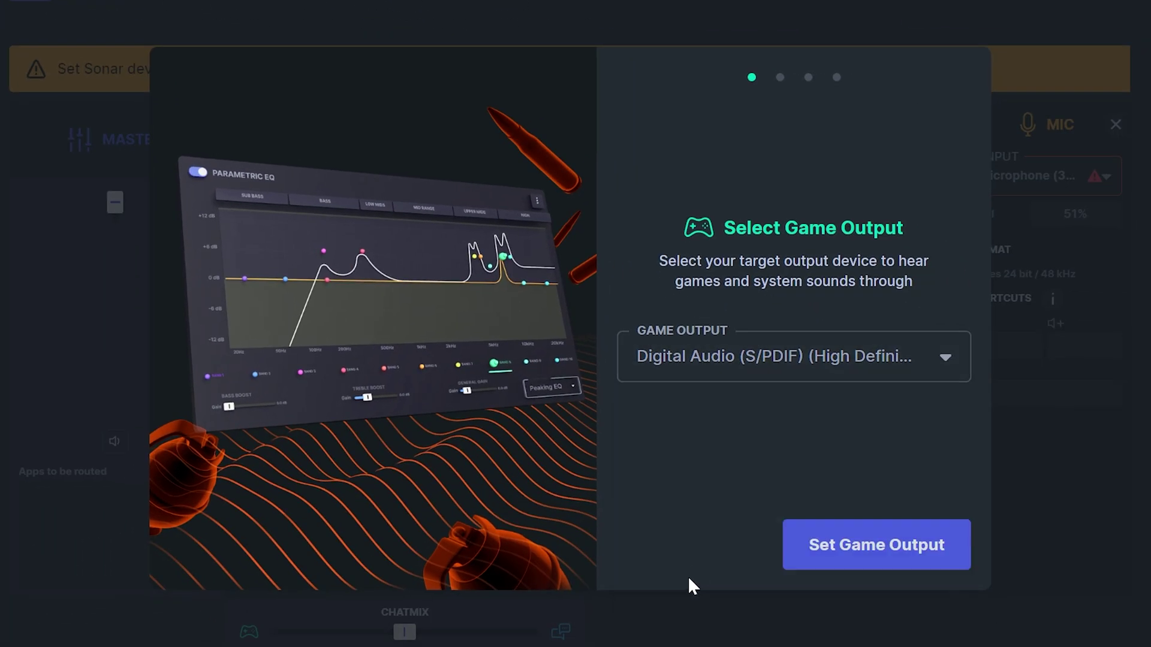
left_click(880, 563)
left_click(767, 356)
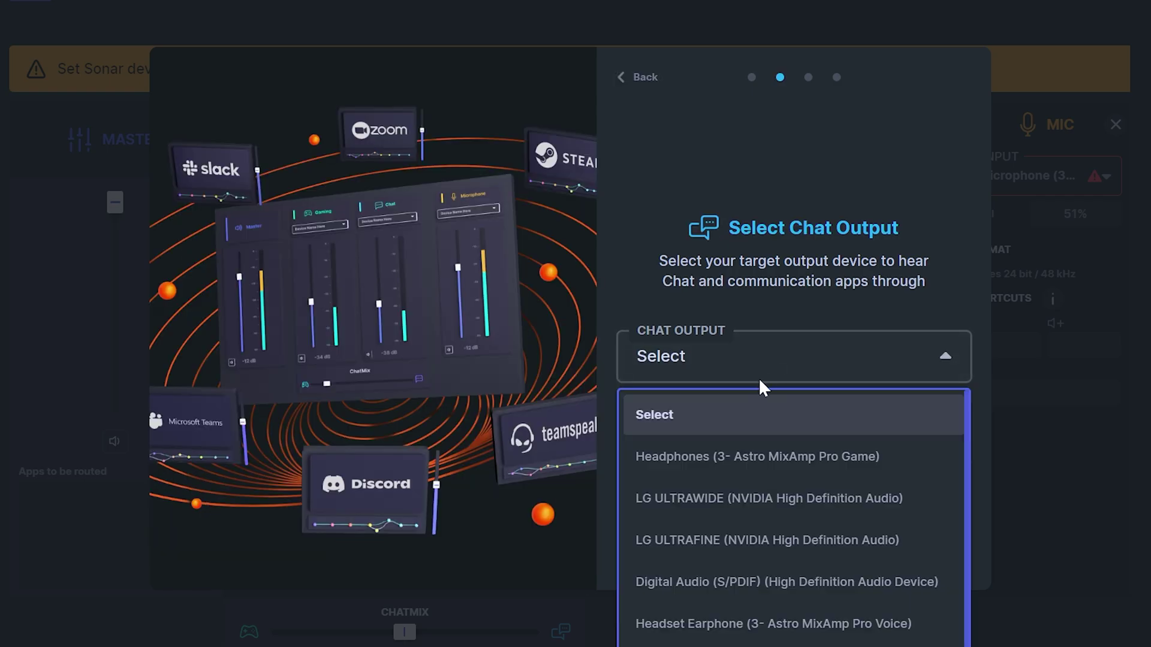
left_click(755, 634)
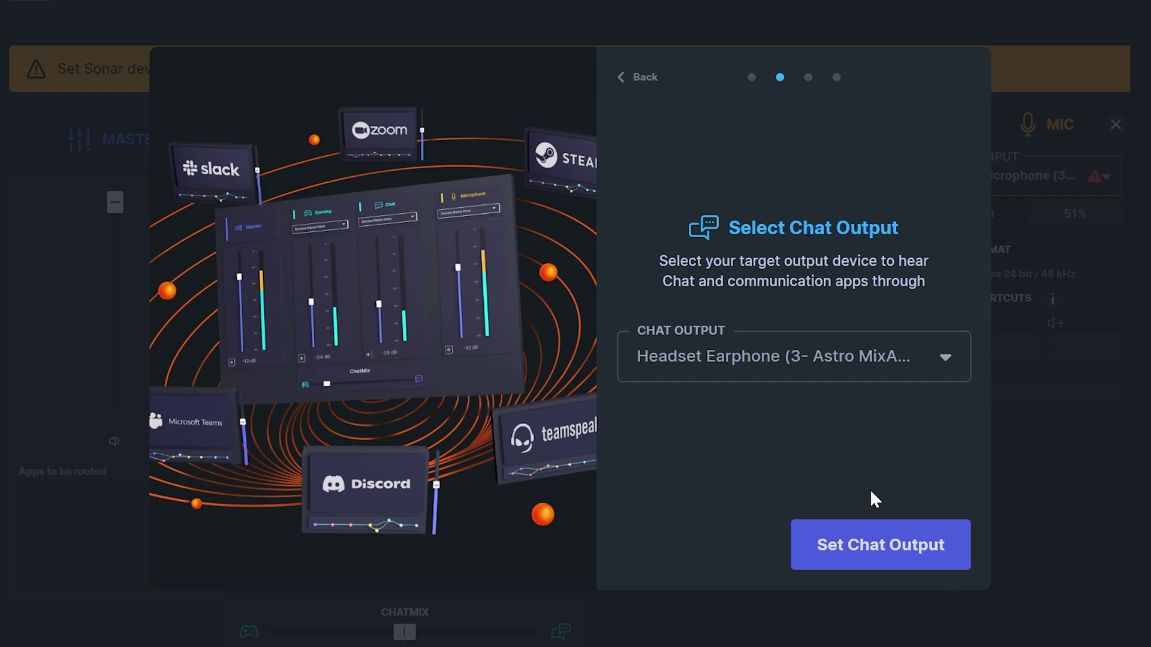
Confirm Headset Earphone for chat, then set Media and Aux outputs to Digital Audio (S/PDIF).
left_click(867, 554)
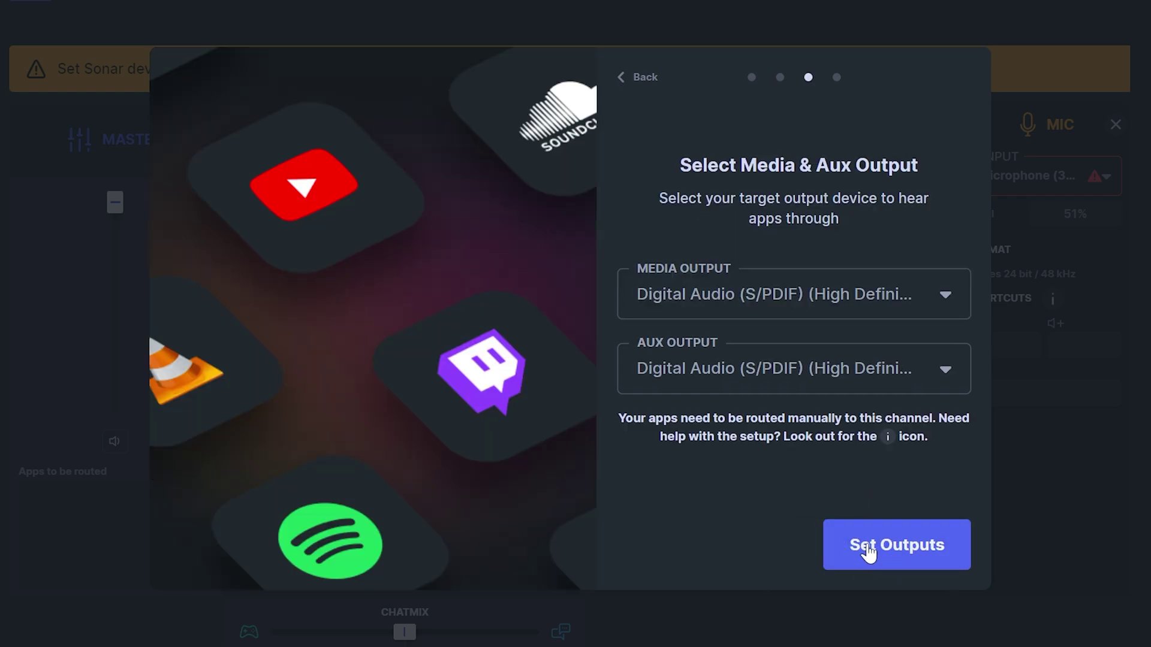
left_click(731, 293)
left_click(779, 522)
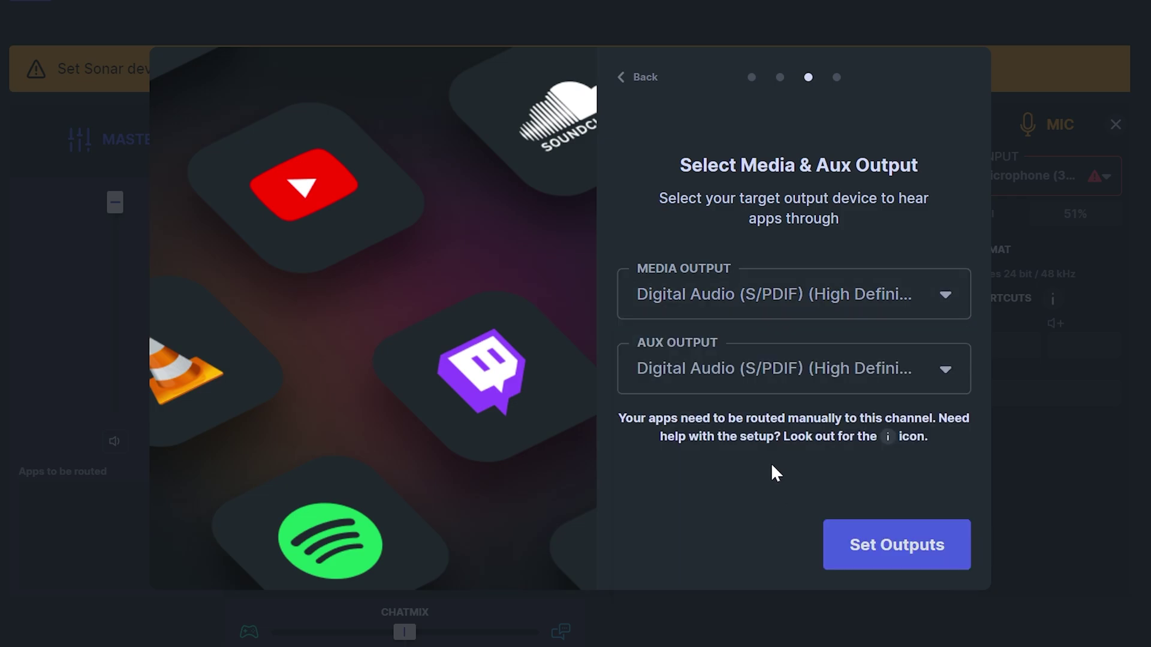
left_click(749, 369)
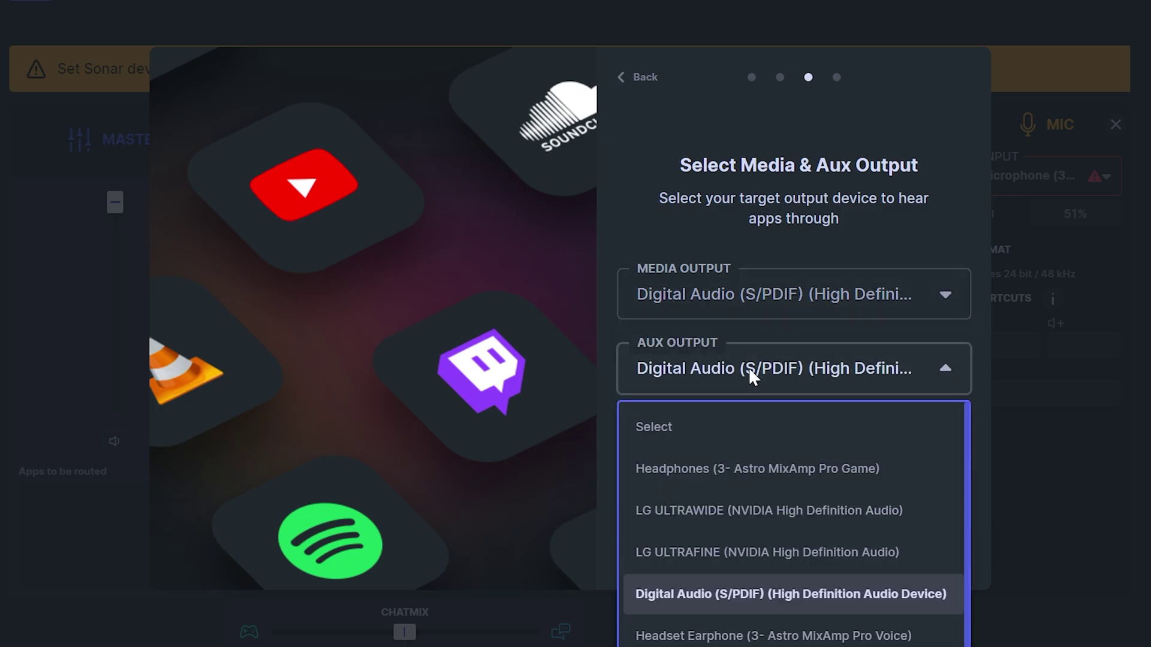
left_click(726, 593)
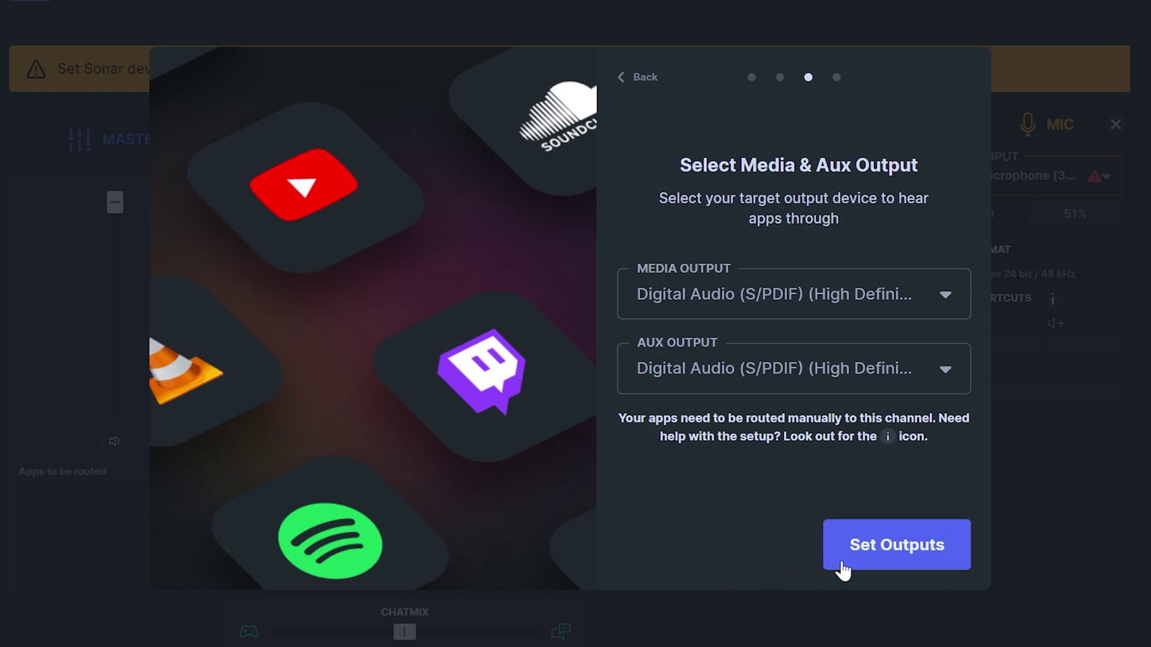
Confirm the outputs, set Microphone (3- AT2020USB+) as mic input, and finish setup with Game On.
left_click(885, 552)
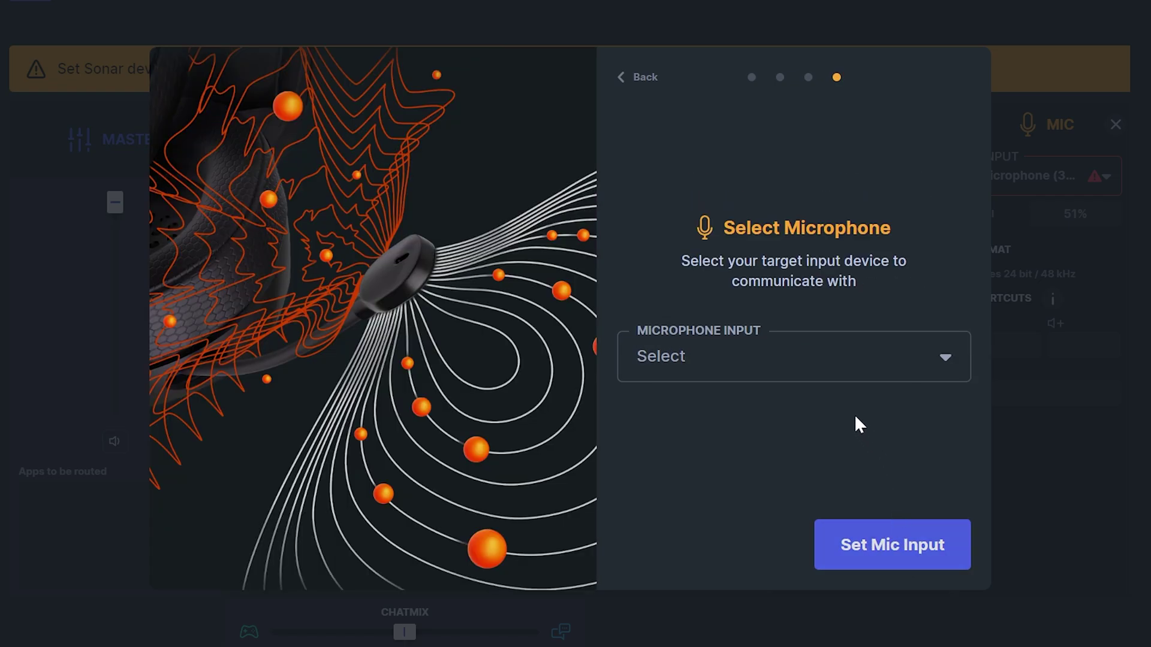
left_click(783, 355)
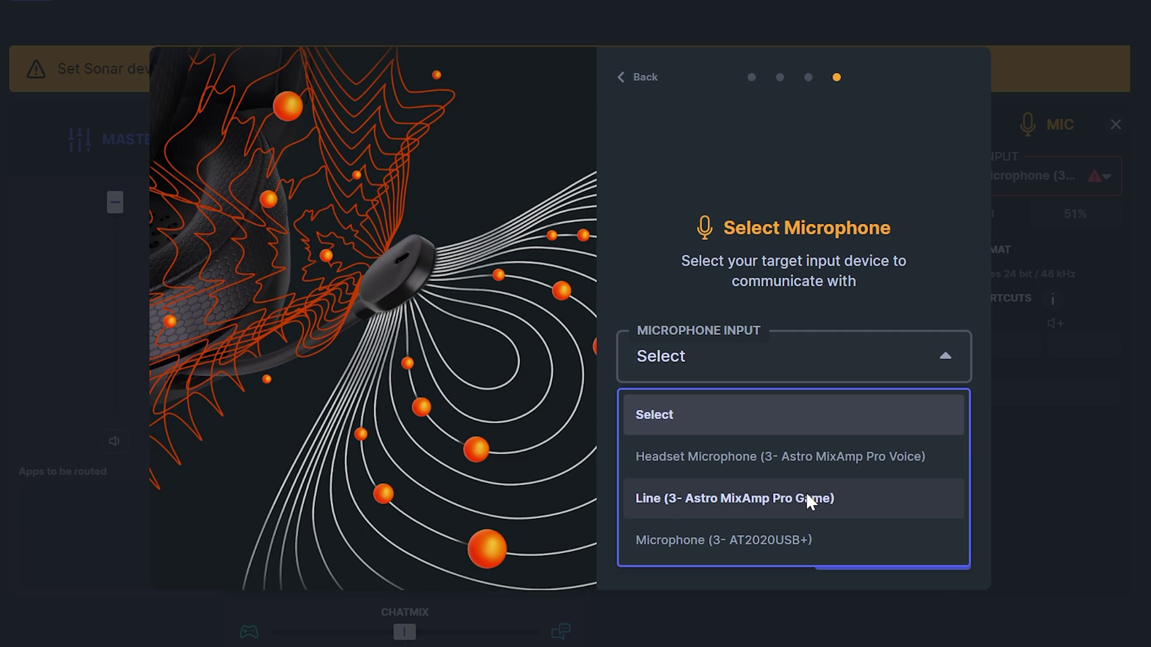
left_click(809, 540)
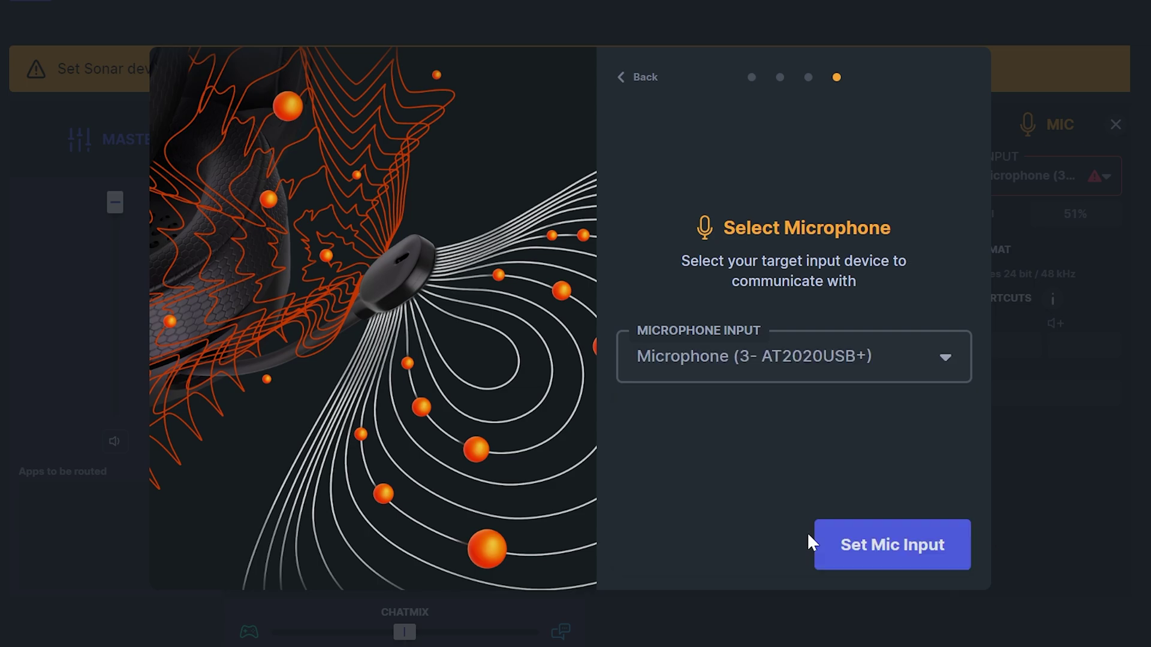
left_click(892, 545)
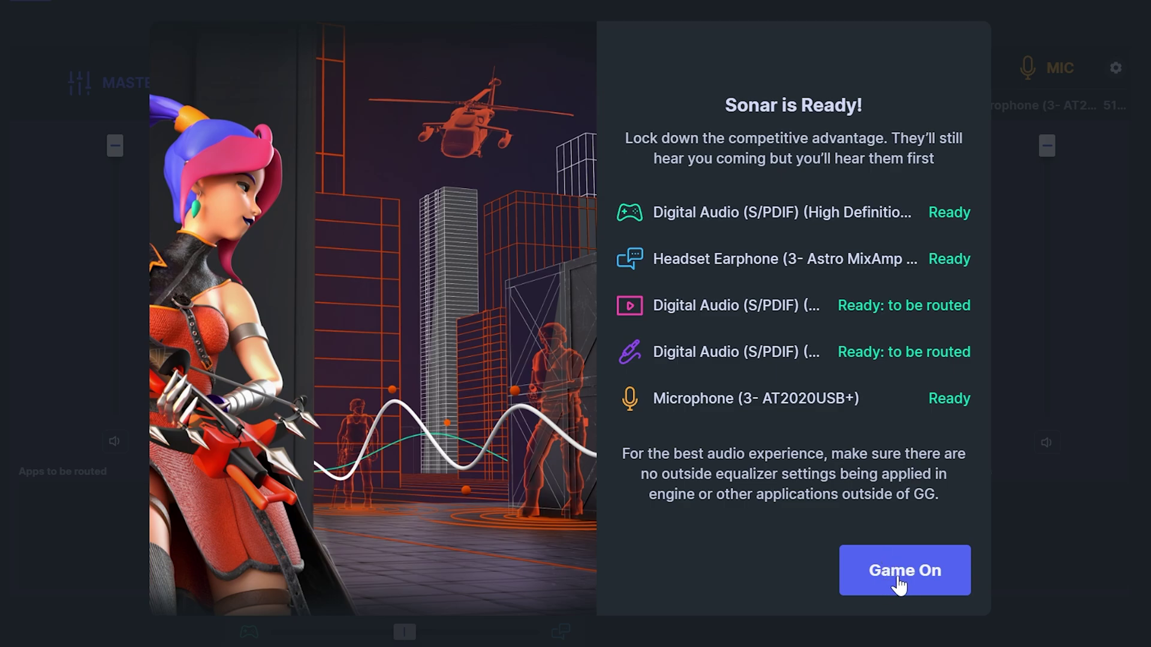
left_click(901, 572)
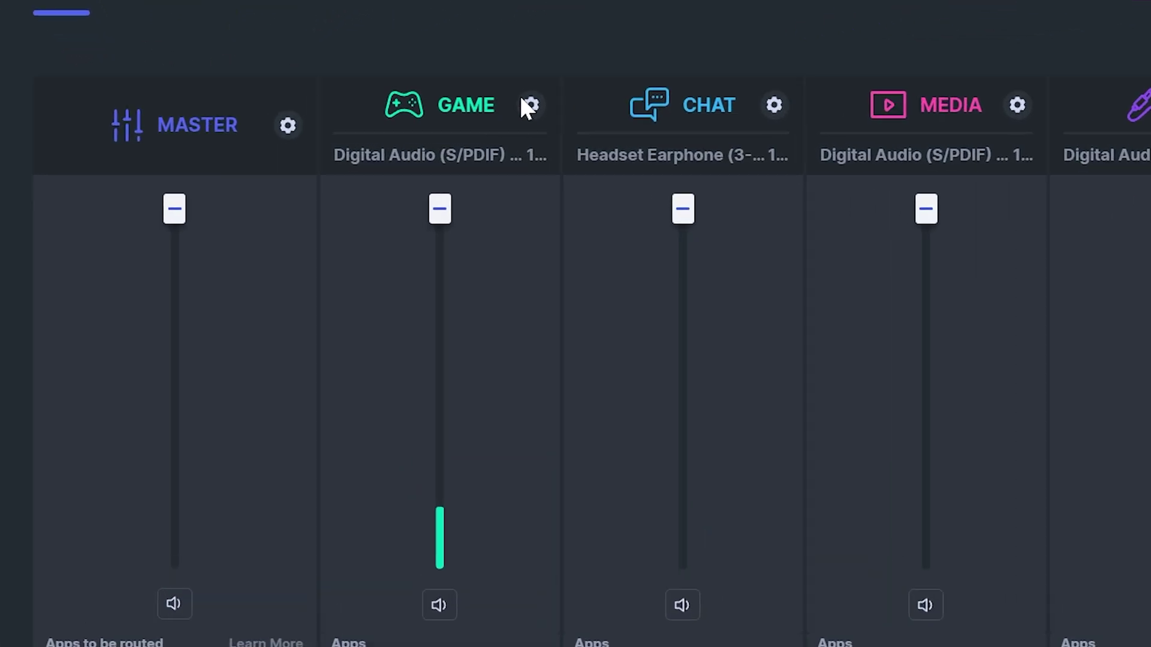
Keep the Game channel's playback device on Digital Audio and bring up the Game tab.
left_click(530, 106)
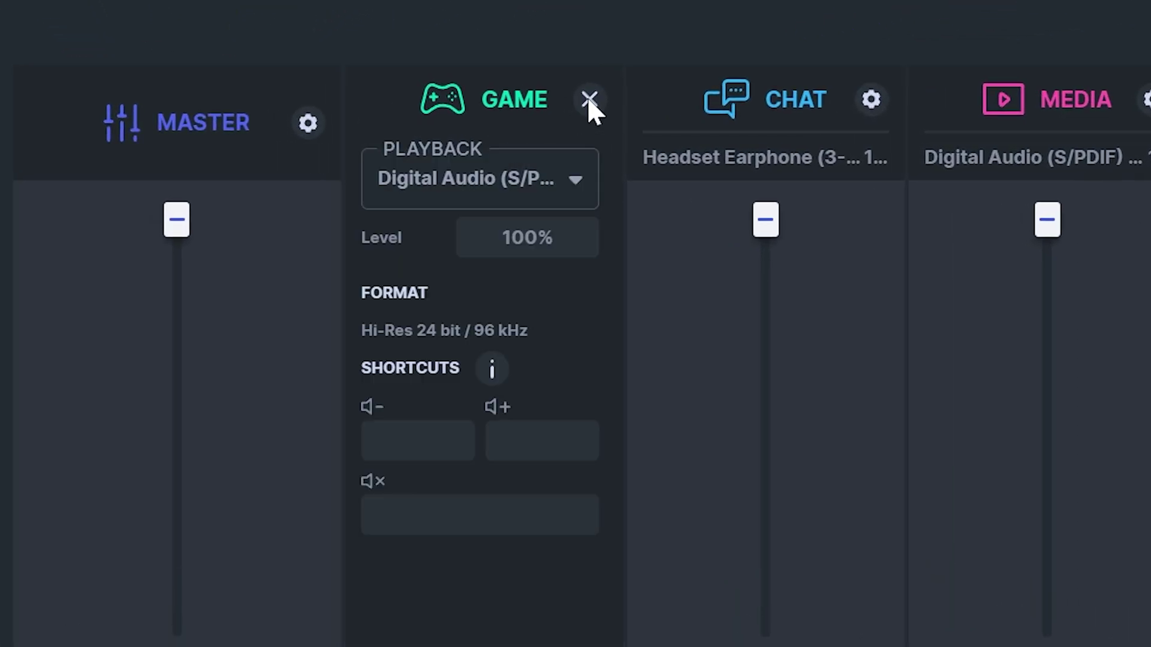
left_click(441, 189)
left_click(471, 462)
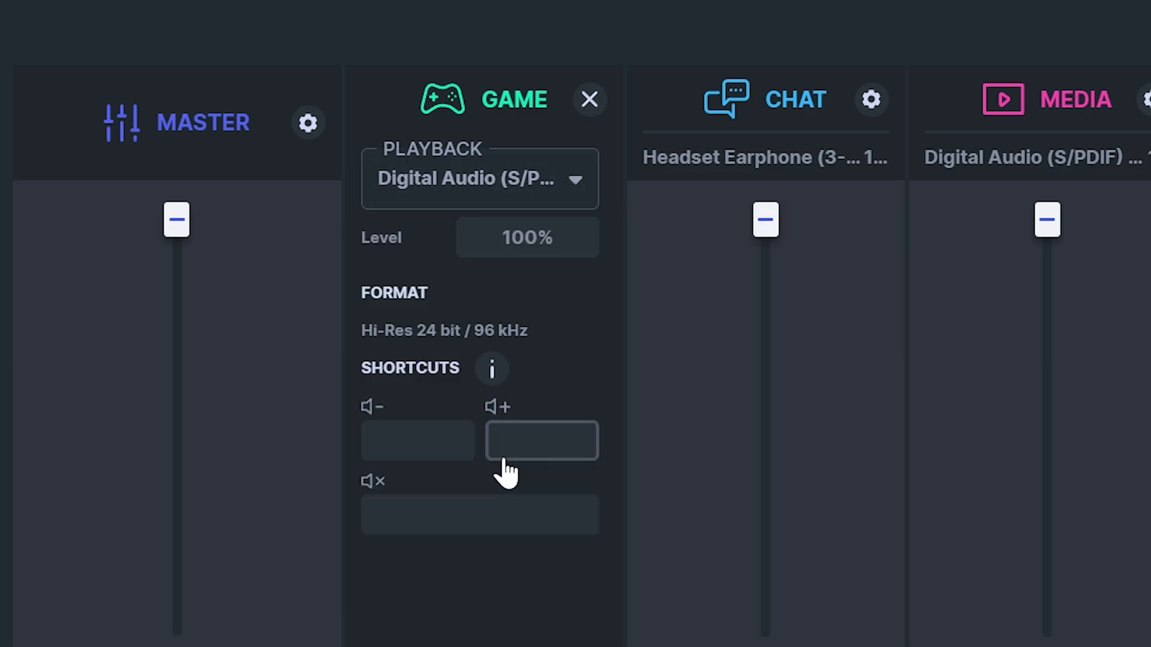
left_click(264, 68)
left_click(196, 90)
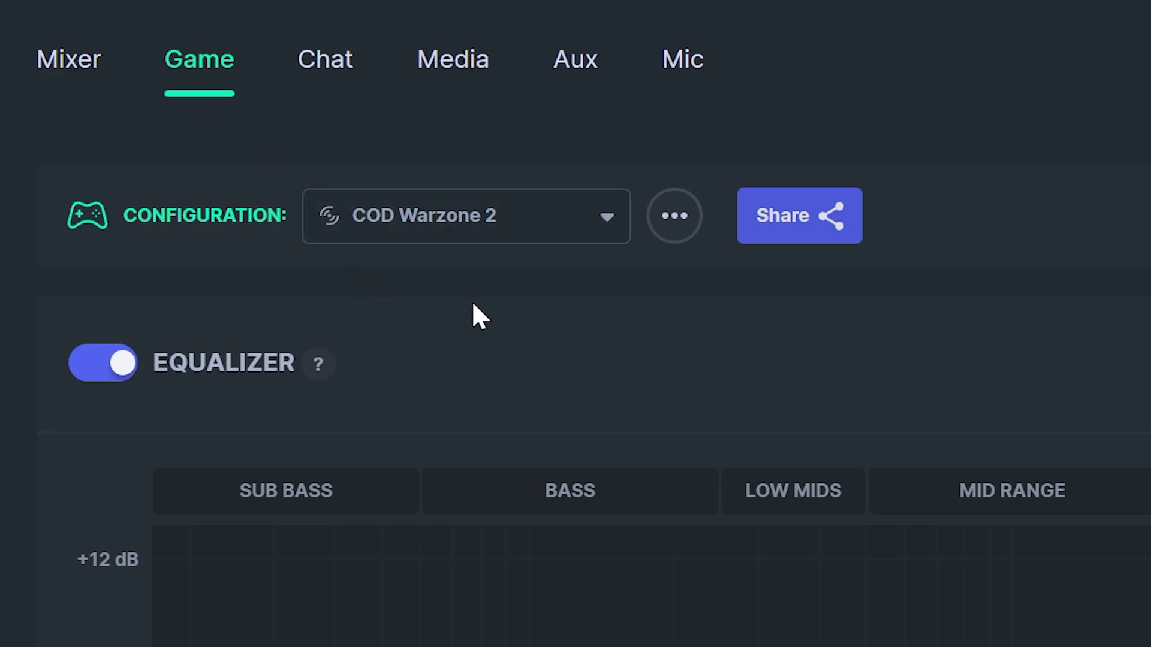
Load the COD Warzone 2 preset as the Game channel configuration.
left_click(475, 218)
scroll(455, 323, "down", 5)
scroll(454, 340, "down", 5)
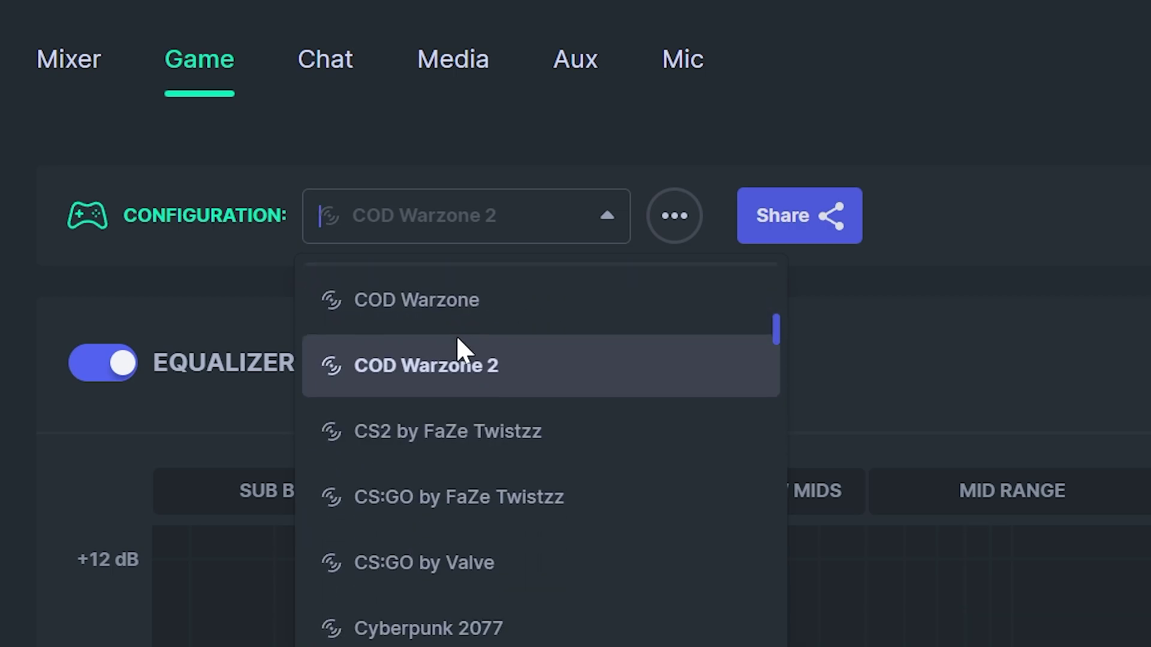
left_click(568, 365)
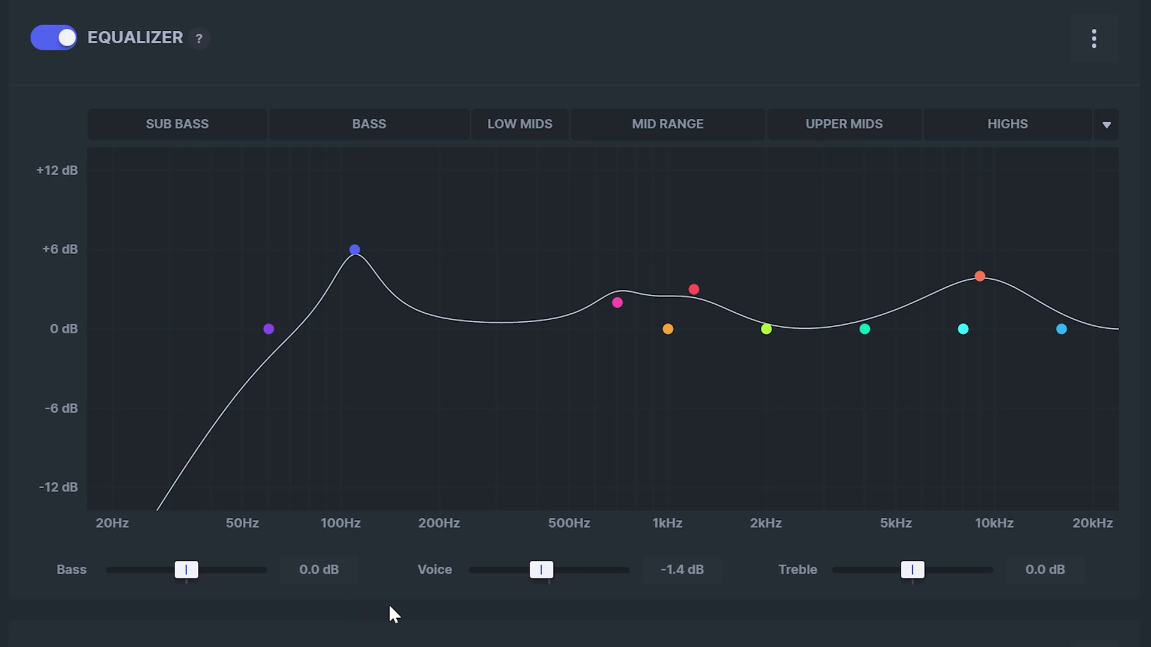
scroll(394, 588, "down", 9)
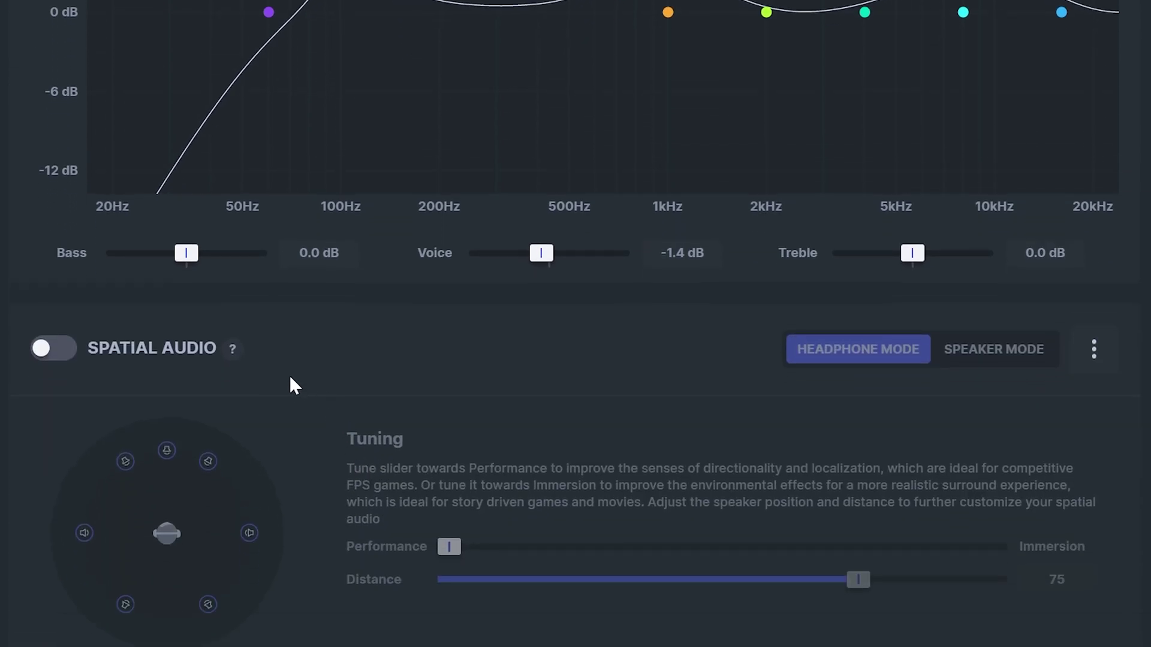
left_click(56, 137)
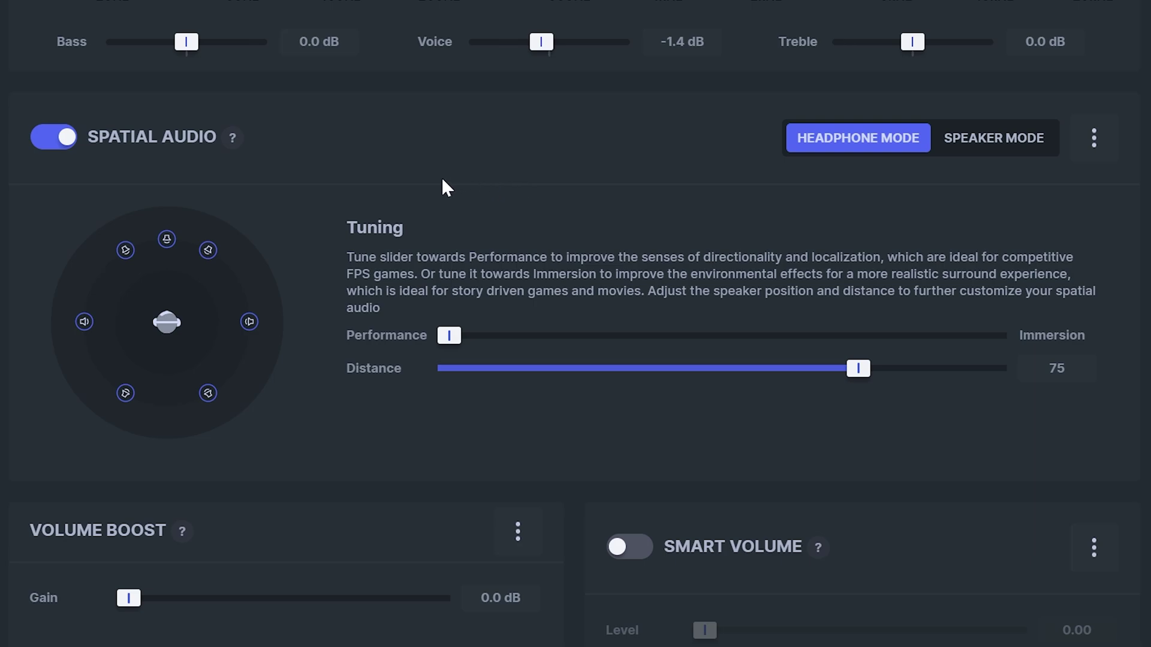
left_click(57, 141)
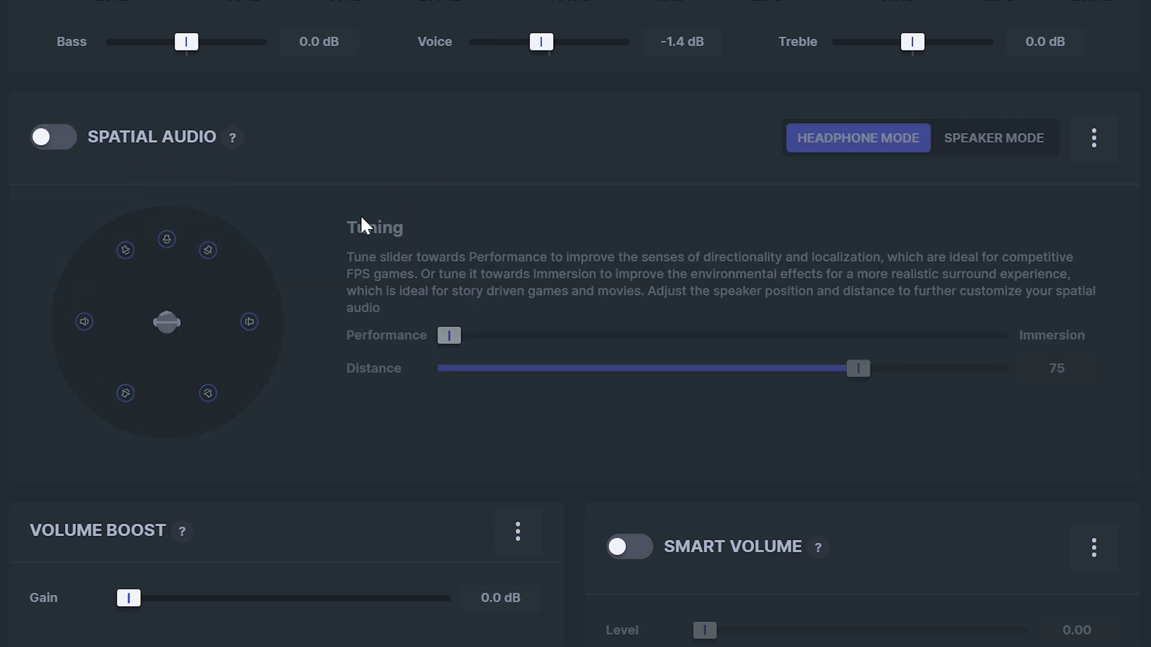
scroll(96, 540, "down", 1)
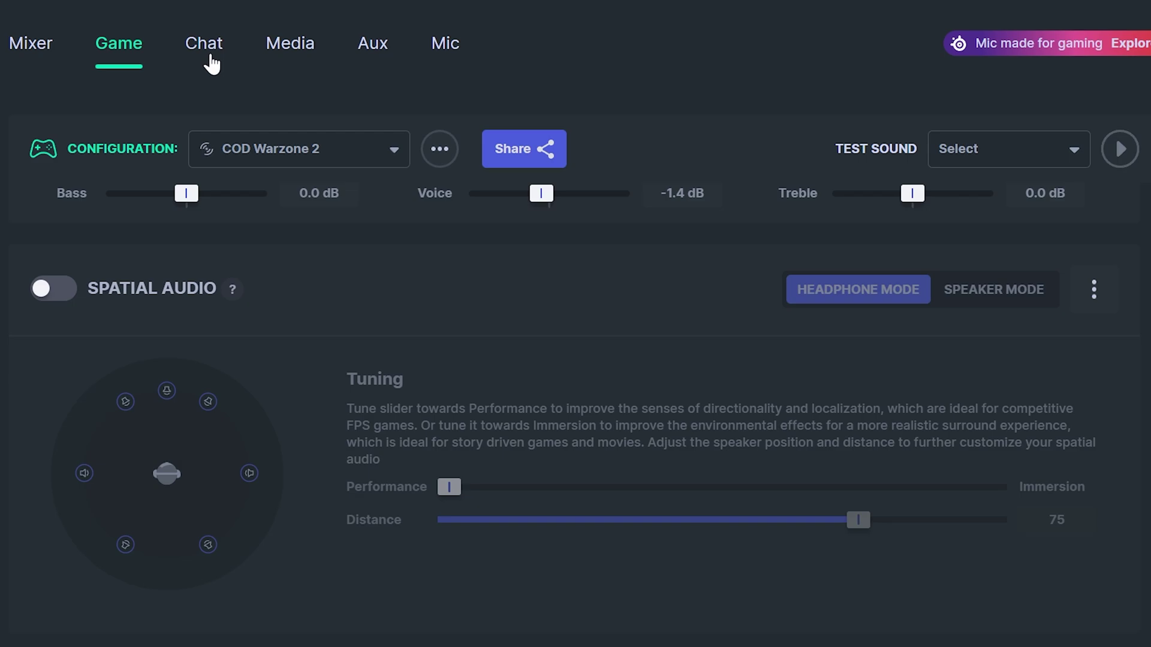
On the Chat tab, leave the configuration preset on Default.
left_click(207, 48)
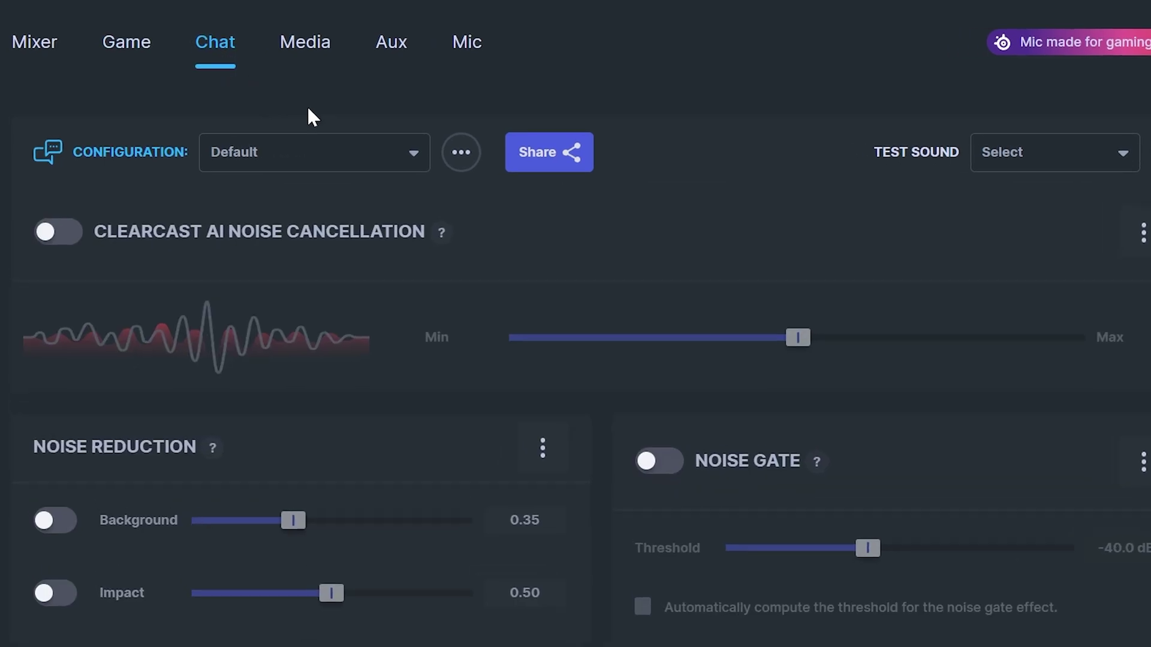
left_click(294, 153)
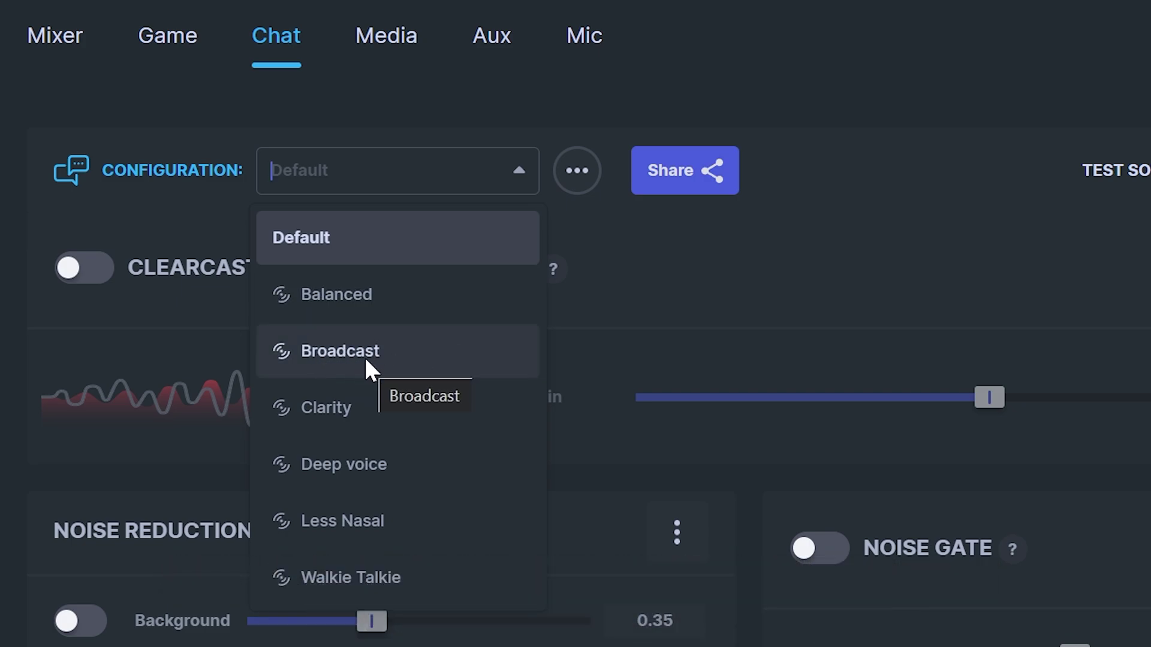
left_click(333, 234)
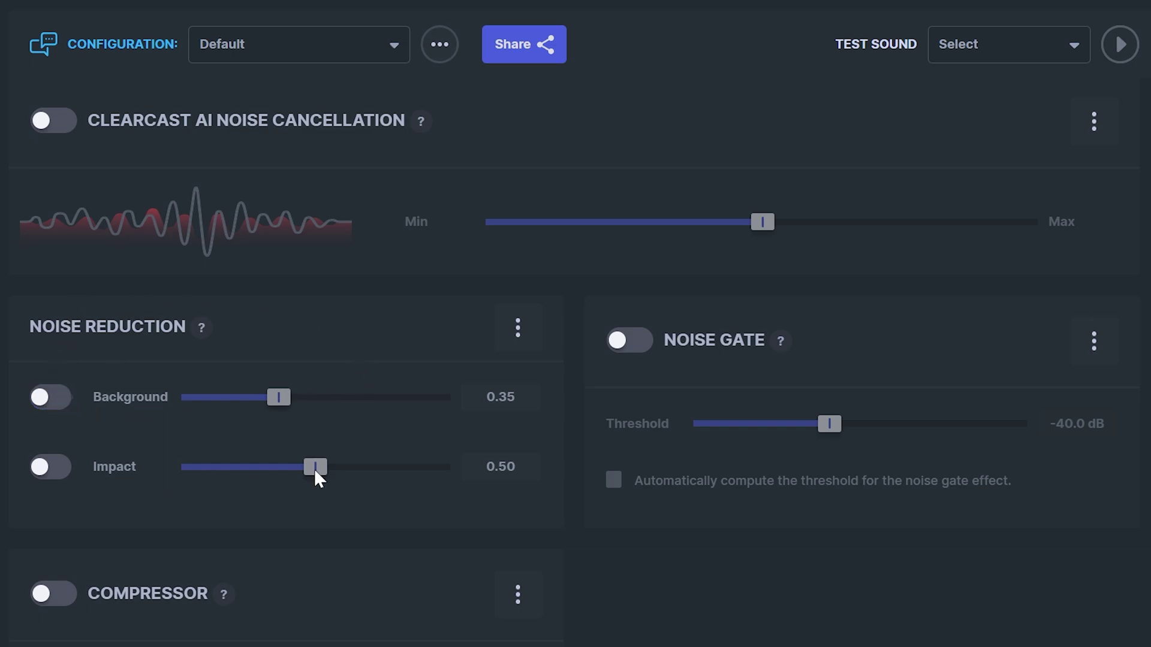
Enable Background (0.35) and Impact (0.50) noise reduction plus the -40.0 dB Noise Gate.
left_click(57, 399)
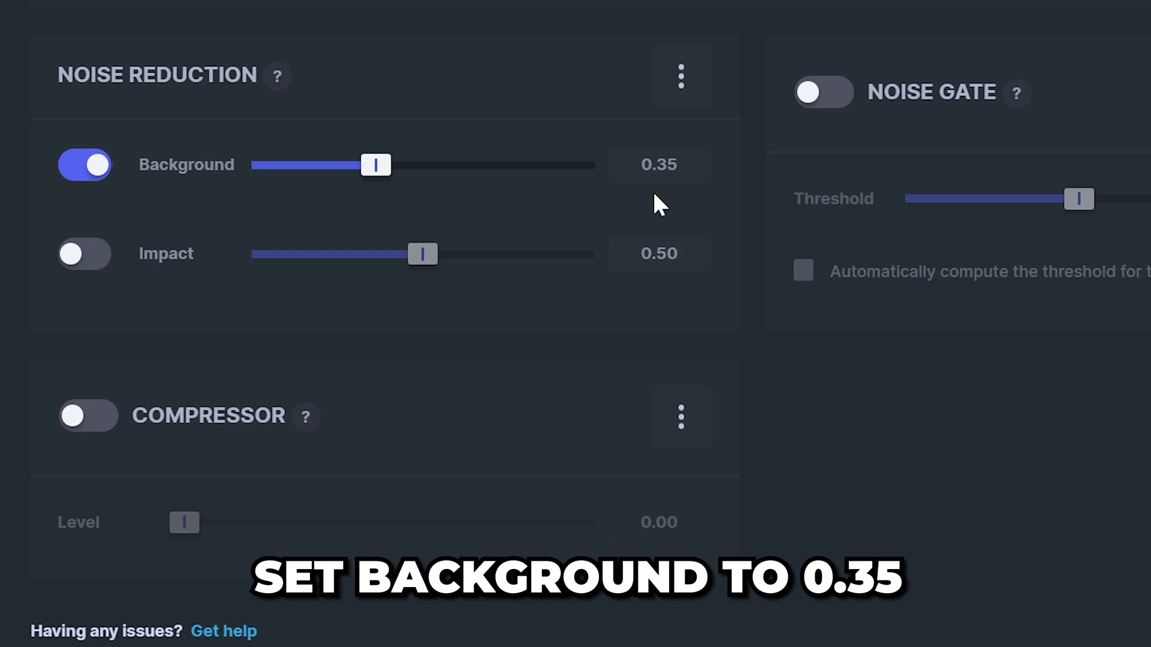
left_click(87, 256)
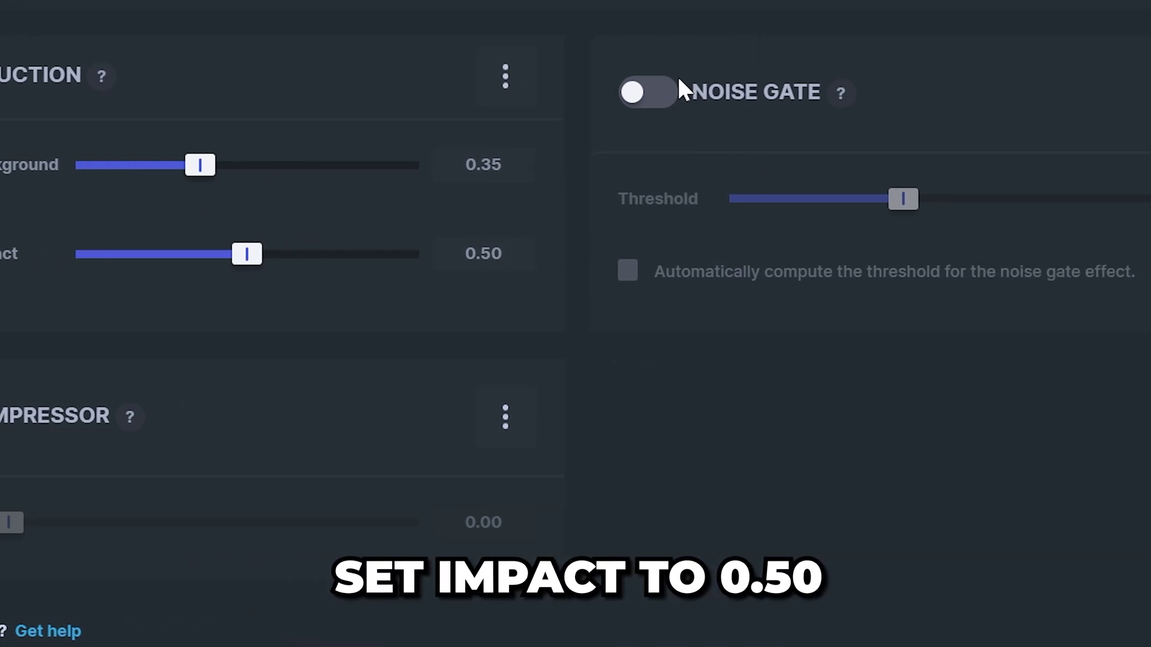
left_click(829, 89)
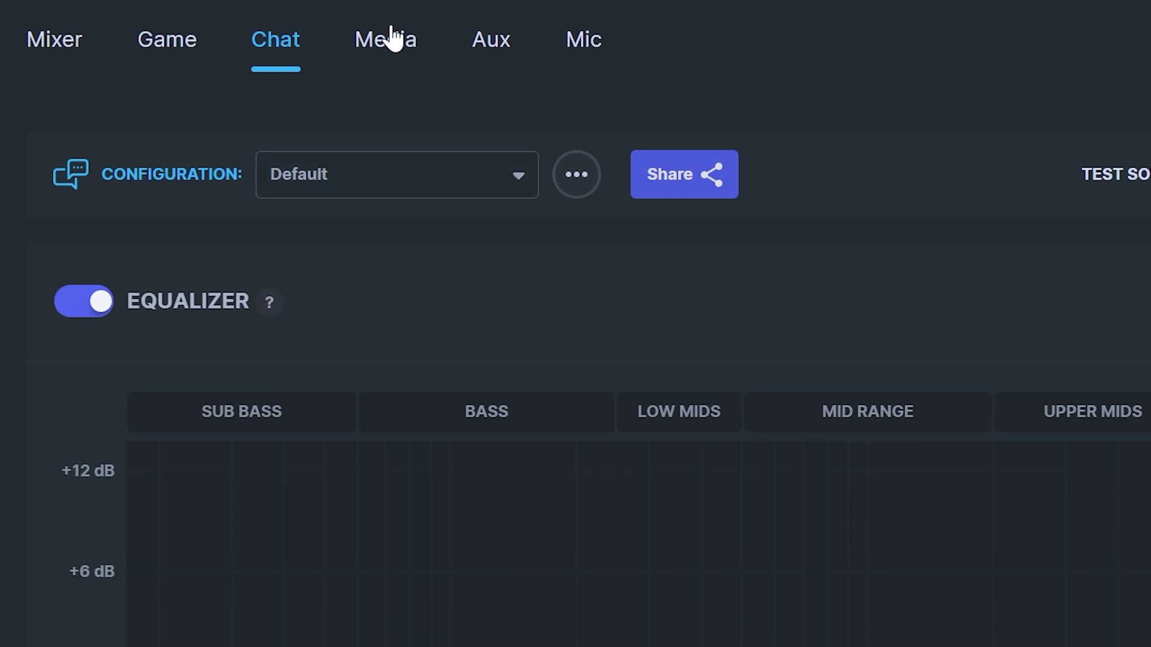
On the Media tab, select Movie: Immersion (Bass 3.0, Voice 3.0, Treble 2.0 dB).
left_click(388, 40)
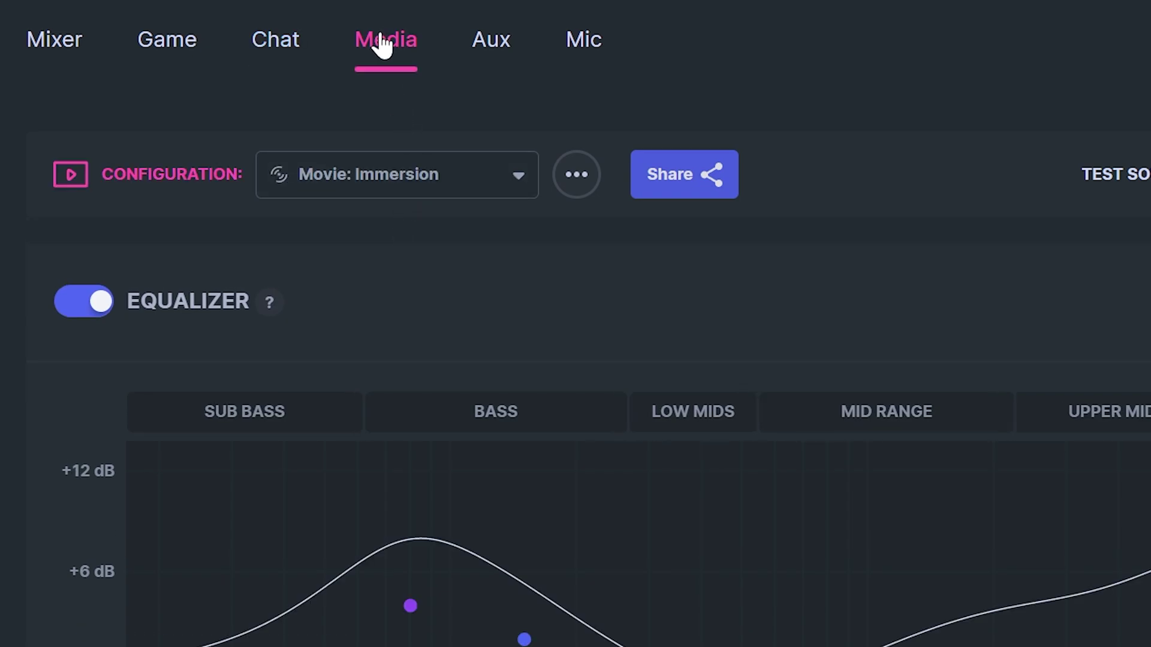
left_click(385, 174)
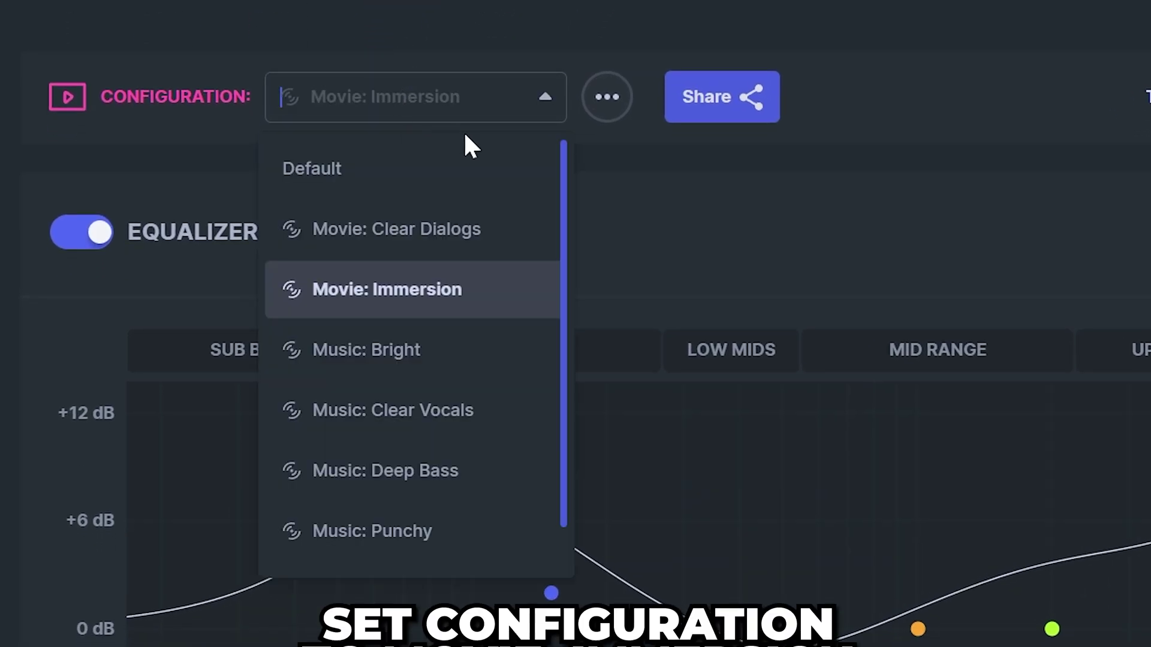
left_click(442, 305)
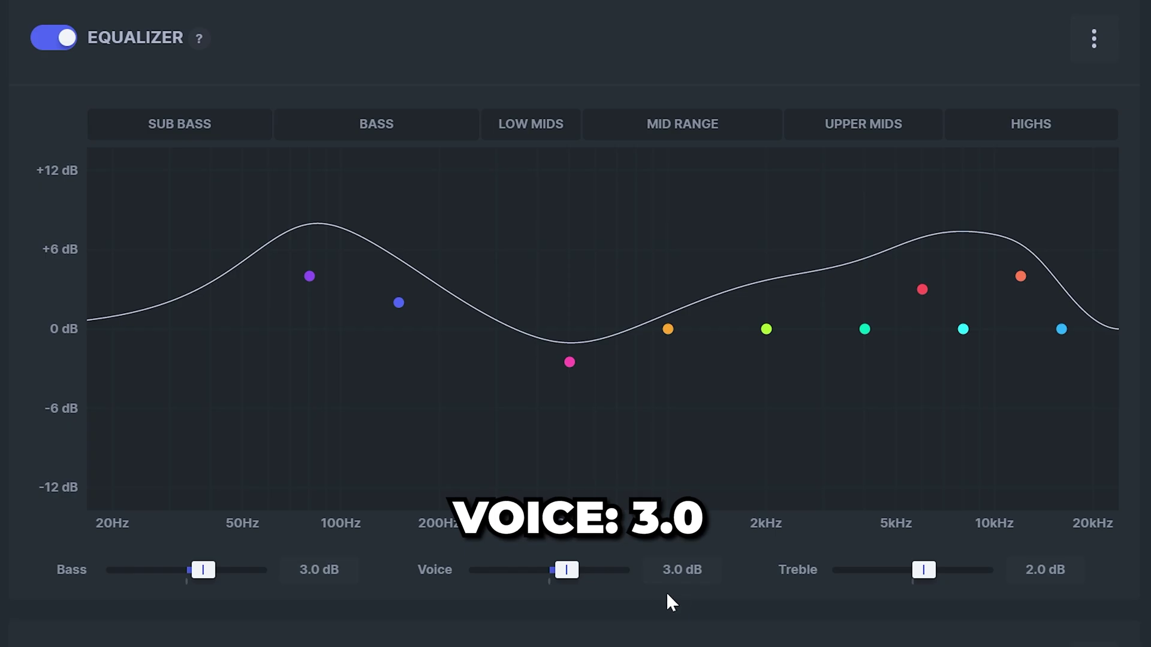
Scroll the Media tab to review Spatial Audio in Headphone Mode with Distance 70.
scroll(794, 591, "down", 5)
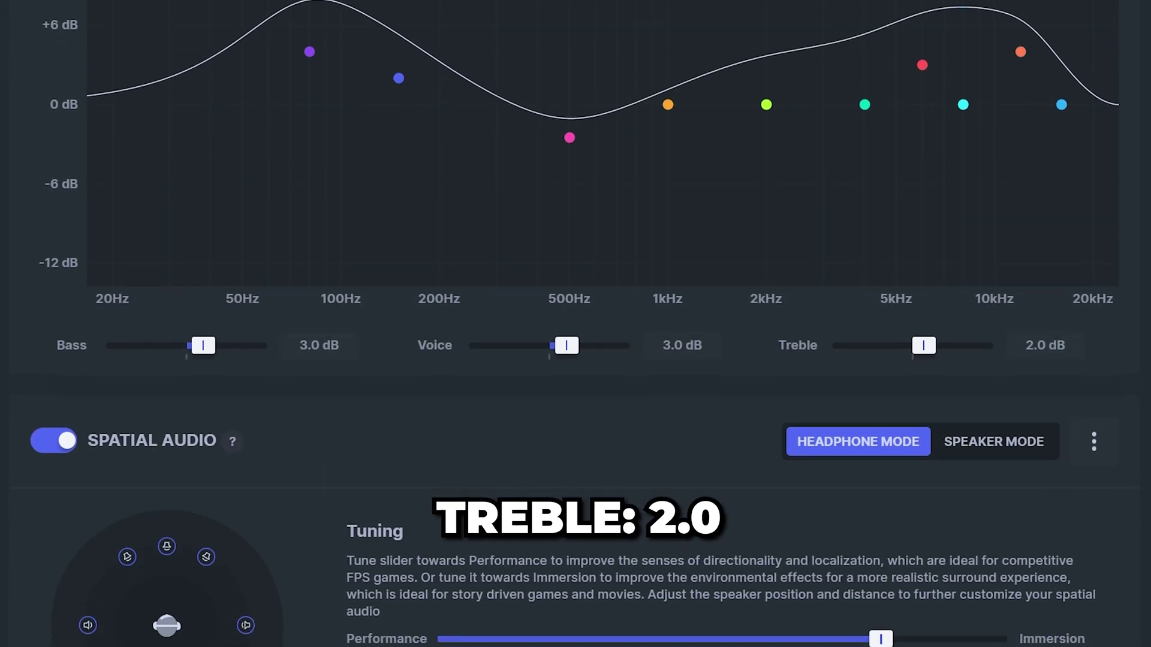
scroll(652, 374, "down", 2)
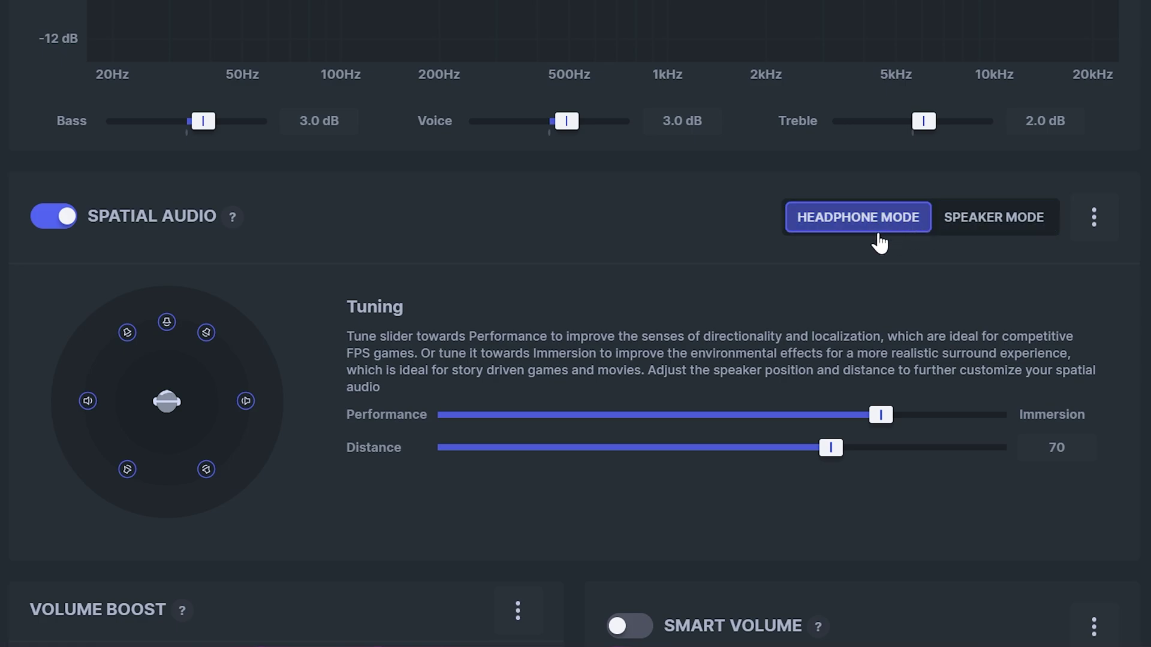
mouse_move(880, 423)
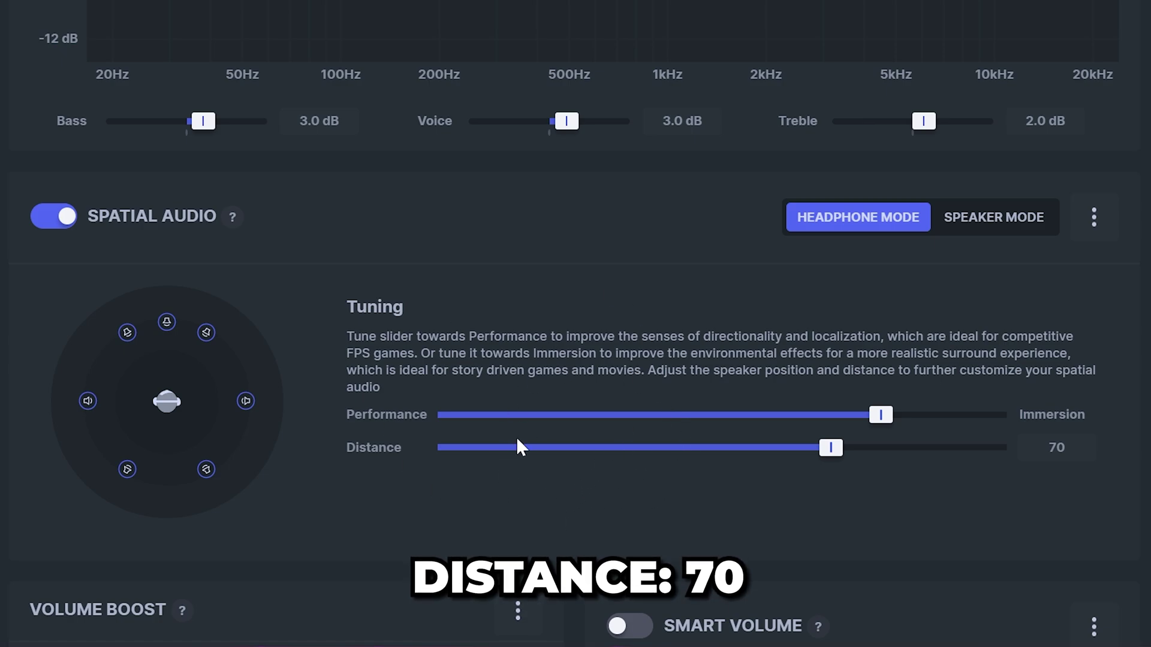
scroll(389, 492, "down", 3)
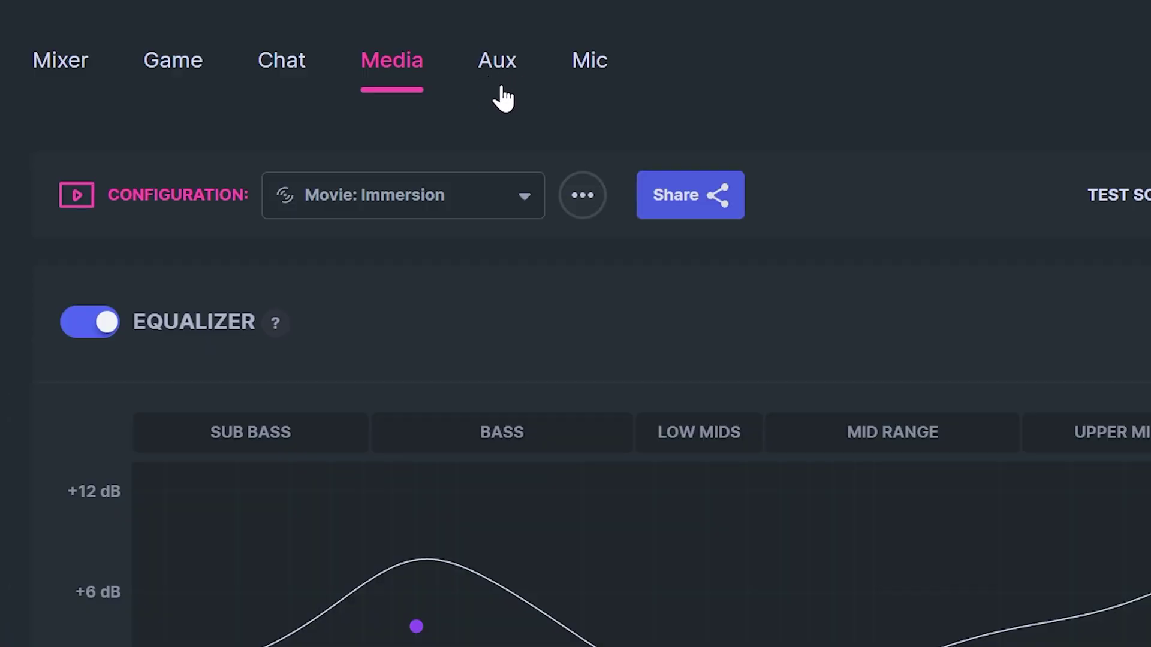
On the Aux tab, load Music: Punchy and review its EQ and Spatial Audio settings.
left_click(508, 81)
left_click(455, 201)
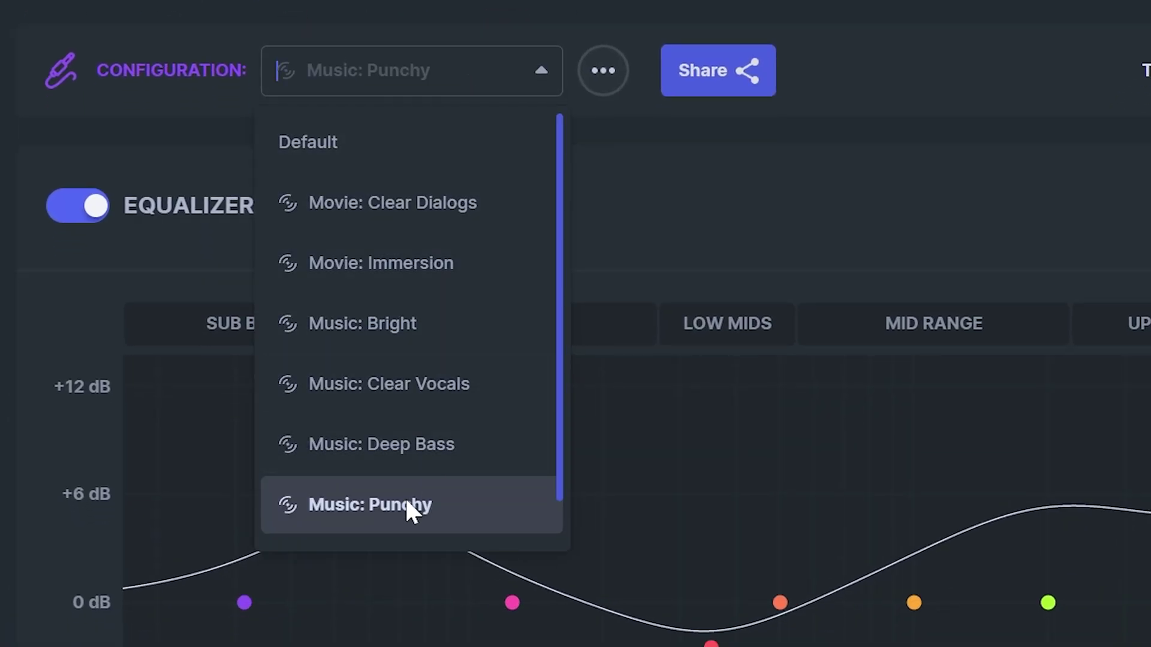
left_click(362, 514)
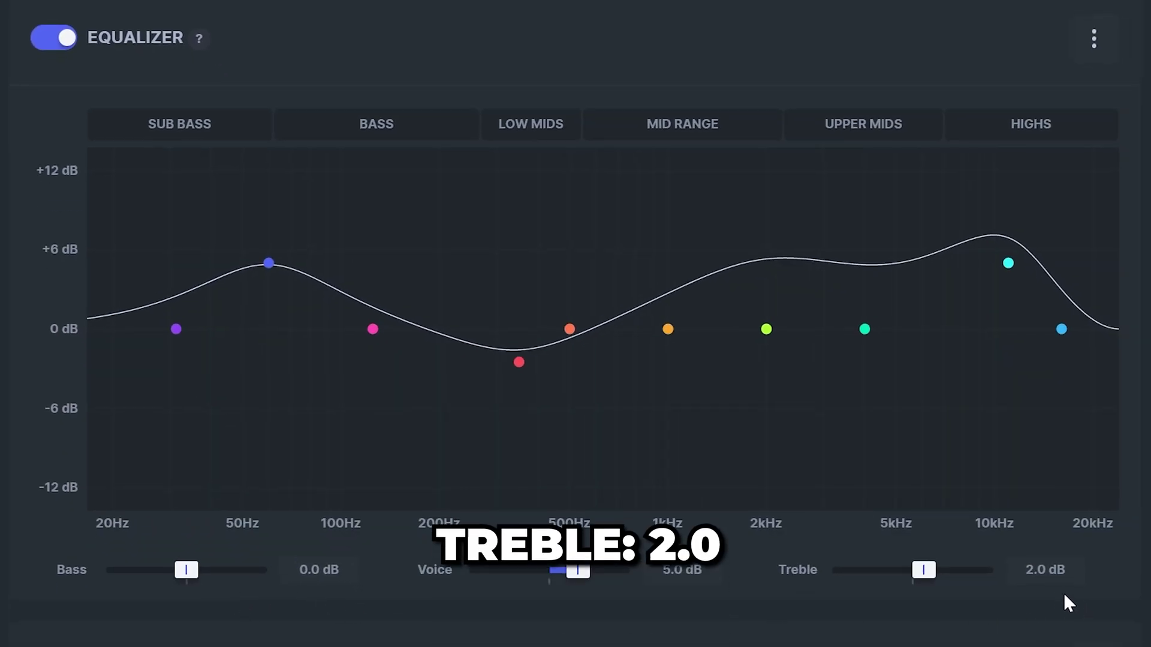
scroll(1047, 591, "down", 7)
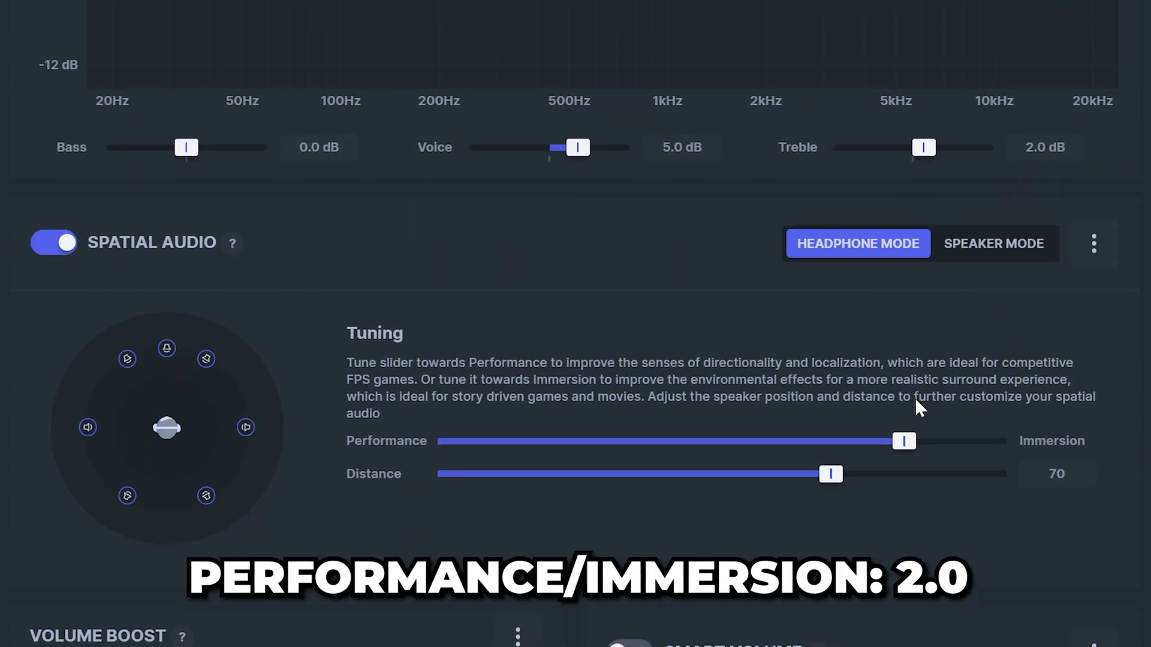
mouse_move(905, 445)
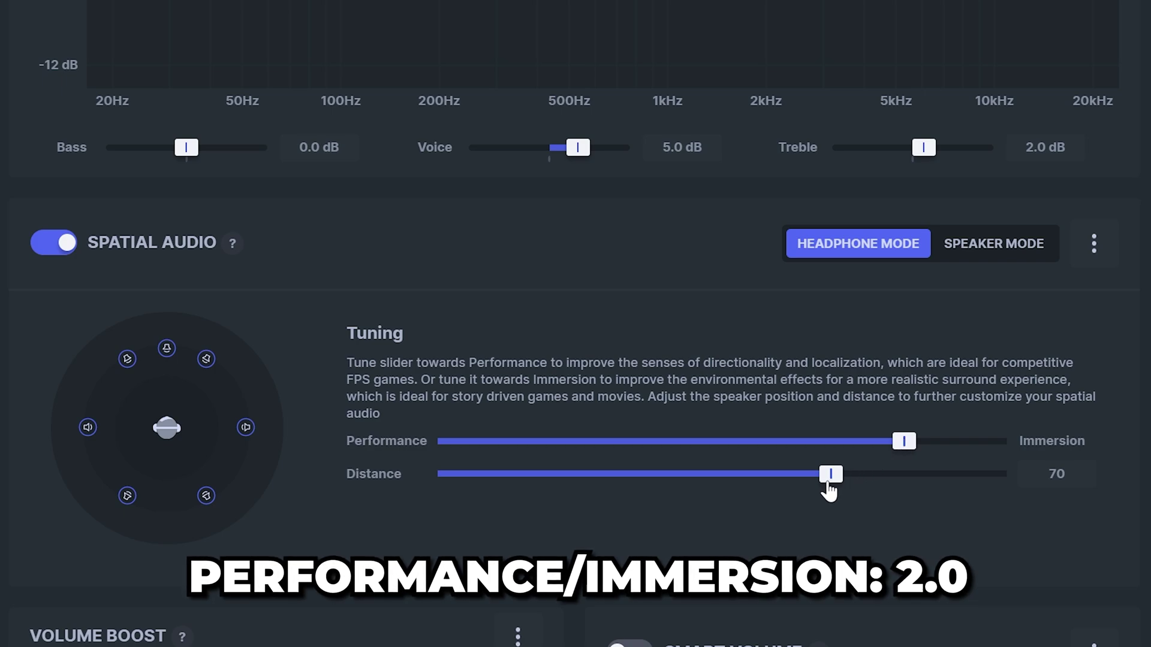
mouse_move(835, 485)
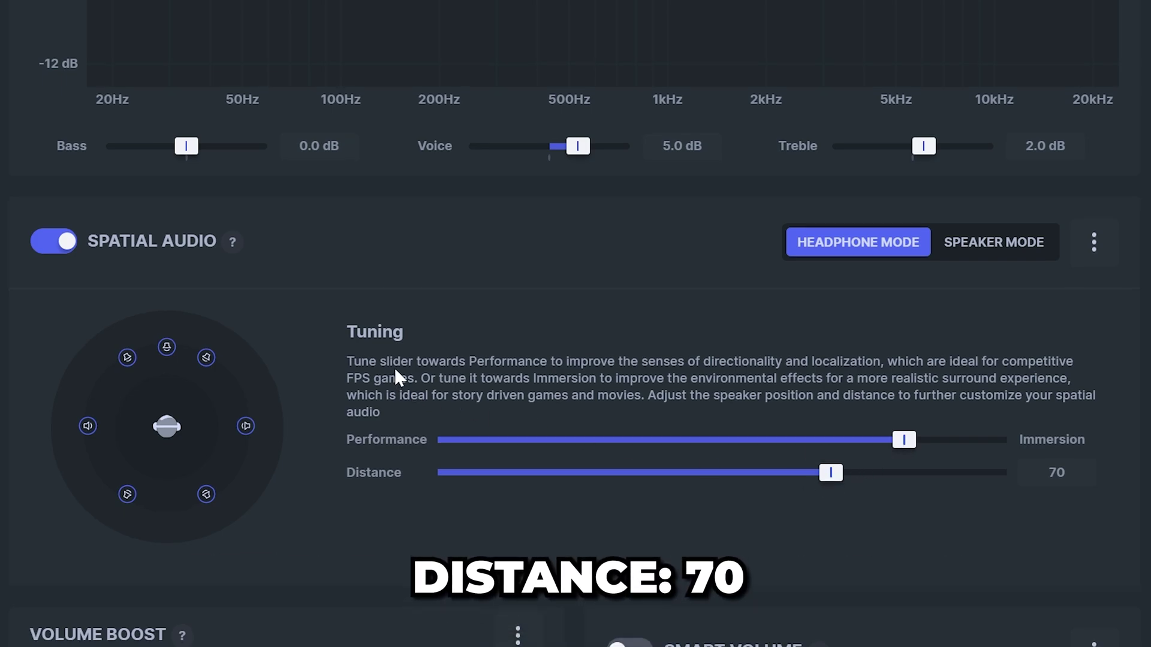
scroll(415, 353, "down", 3)
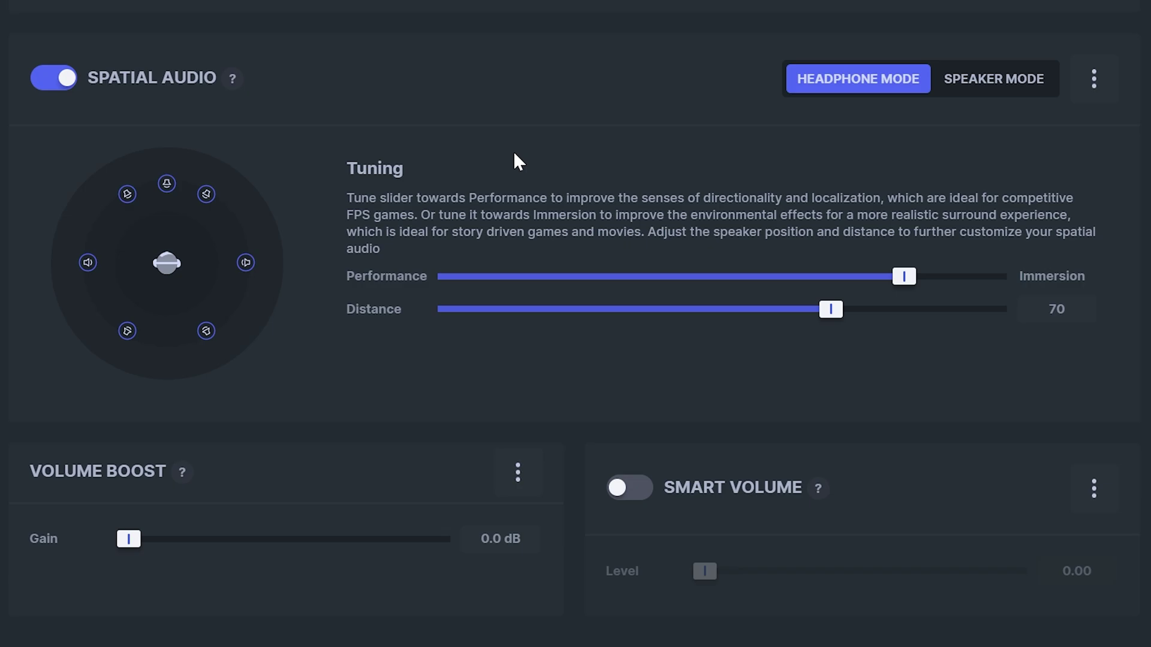
scroll(515, 154, "up", 8)
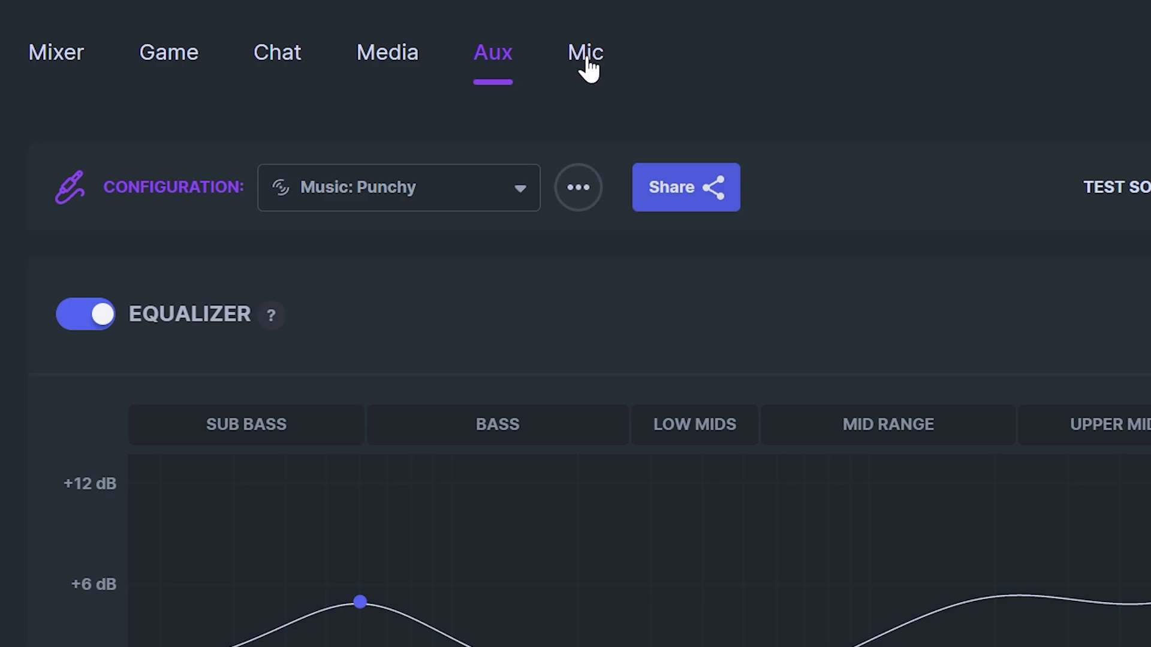
Browse the Mic tab's configuration presets and keep Deep Voice selected.
left_click(595, 70)
left_click(397, 198)
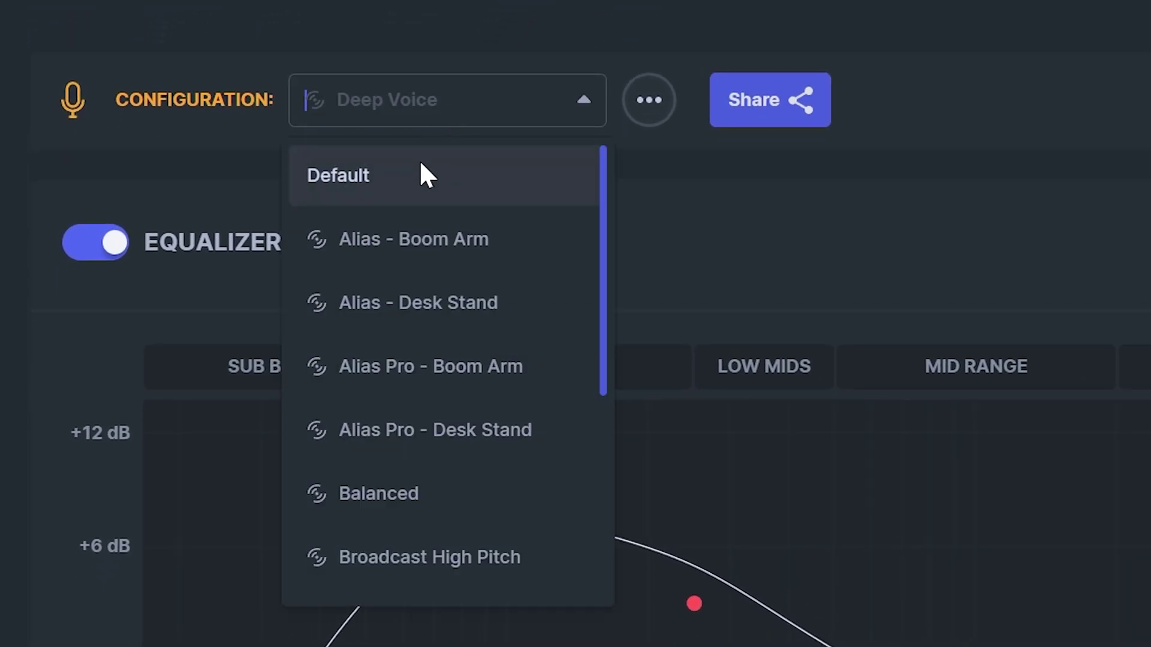
scroll(371, 354, "down", 2)
scroll(417, 292, "down", 4)
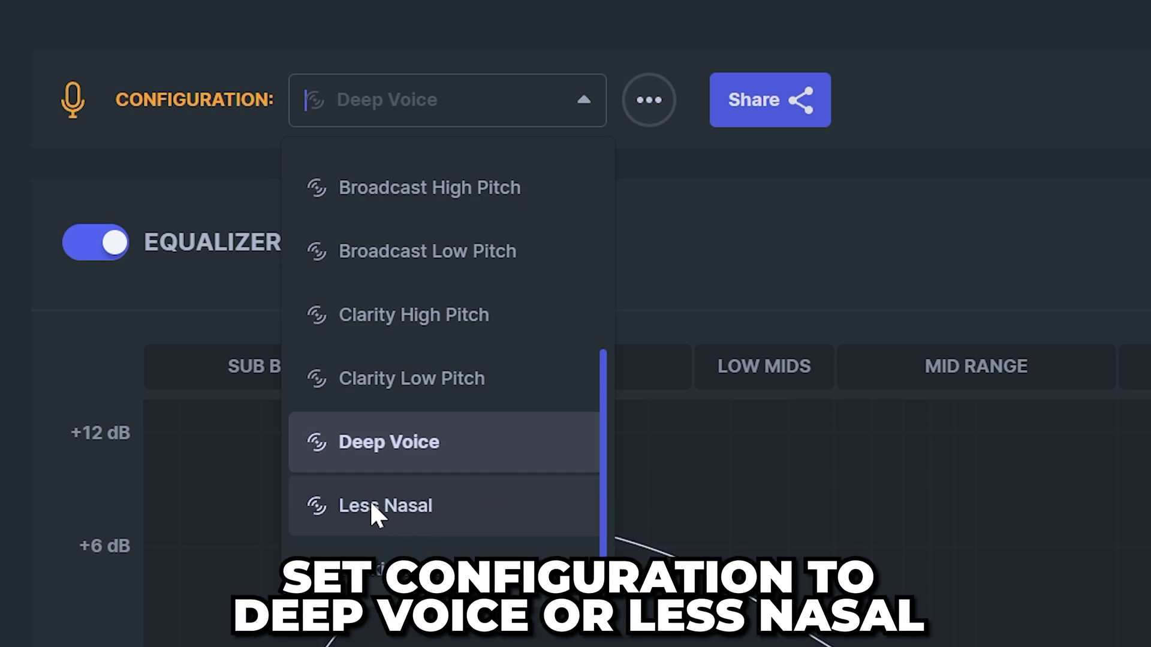
left_click(440, 447)
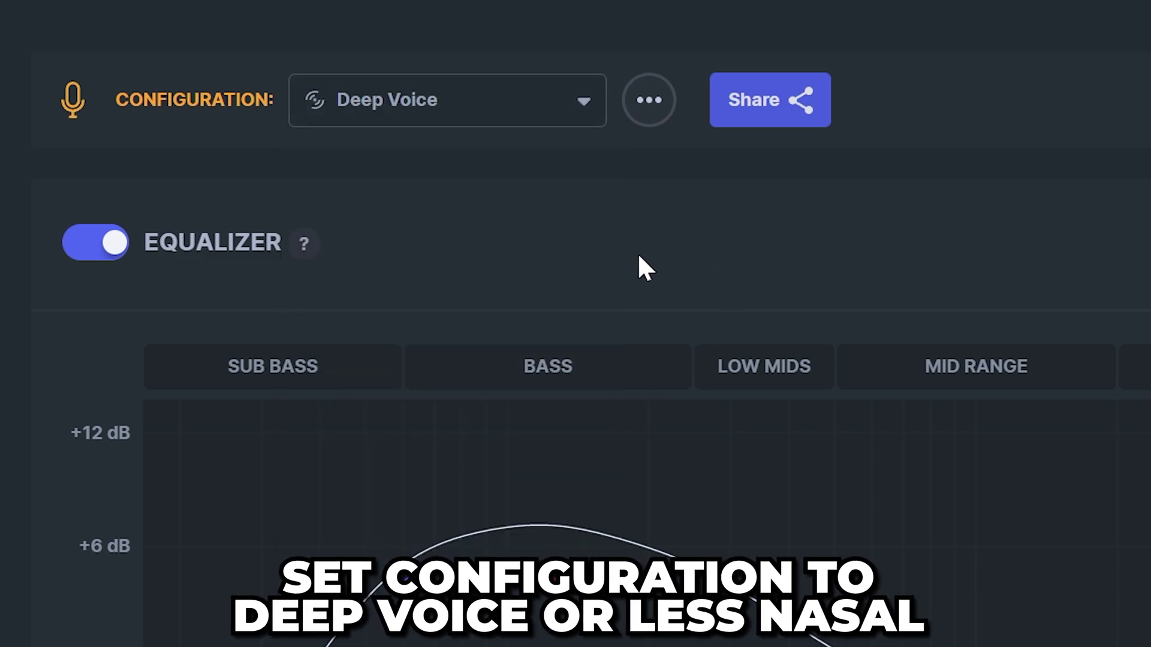
Turn on Background and Impact noise reduction for the Deep Voice mic.
scroll(639, 264, "down", 10)
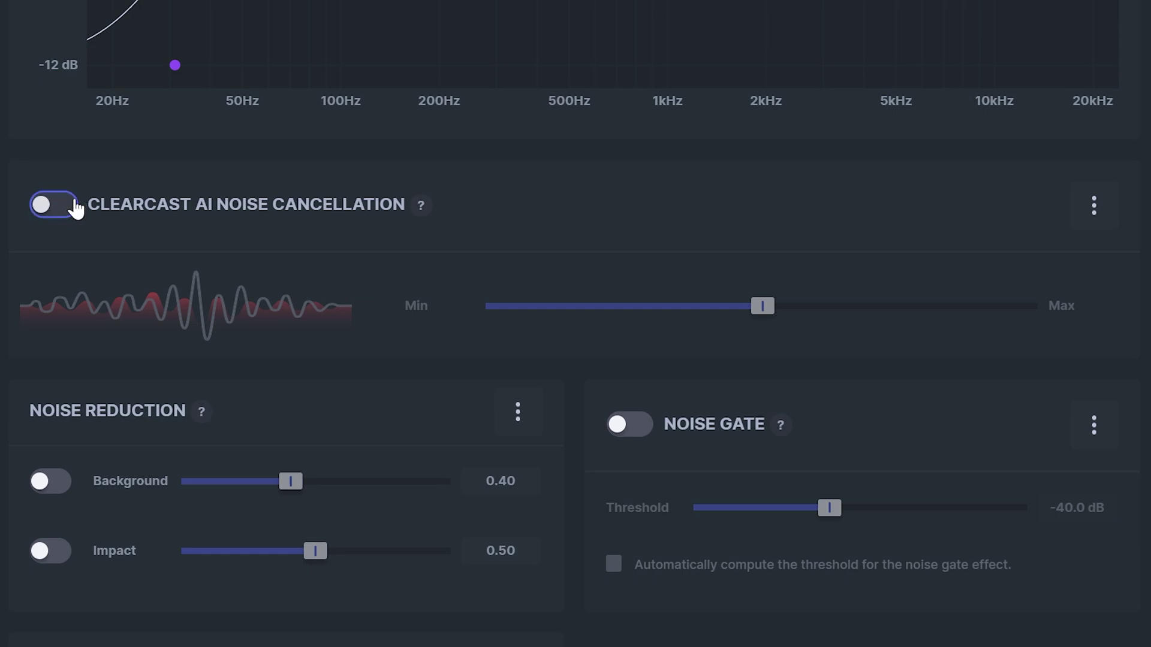
left_click(83, 414)
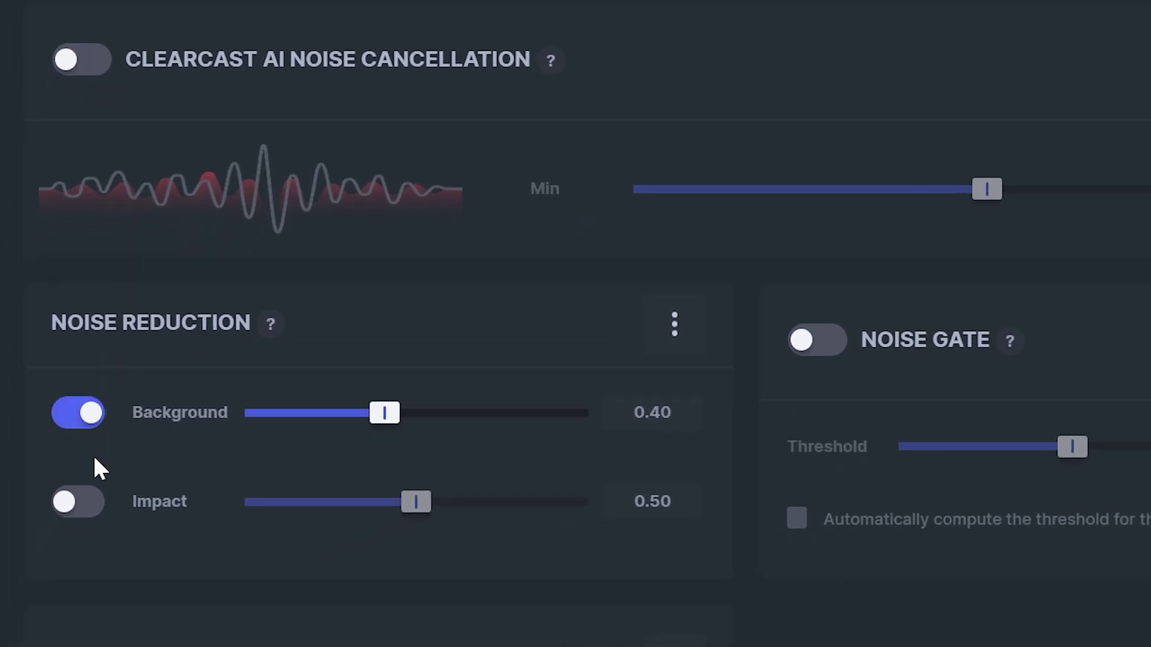
left_click(85, 509)
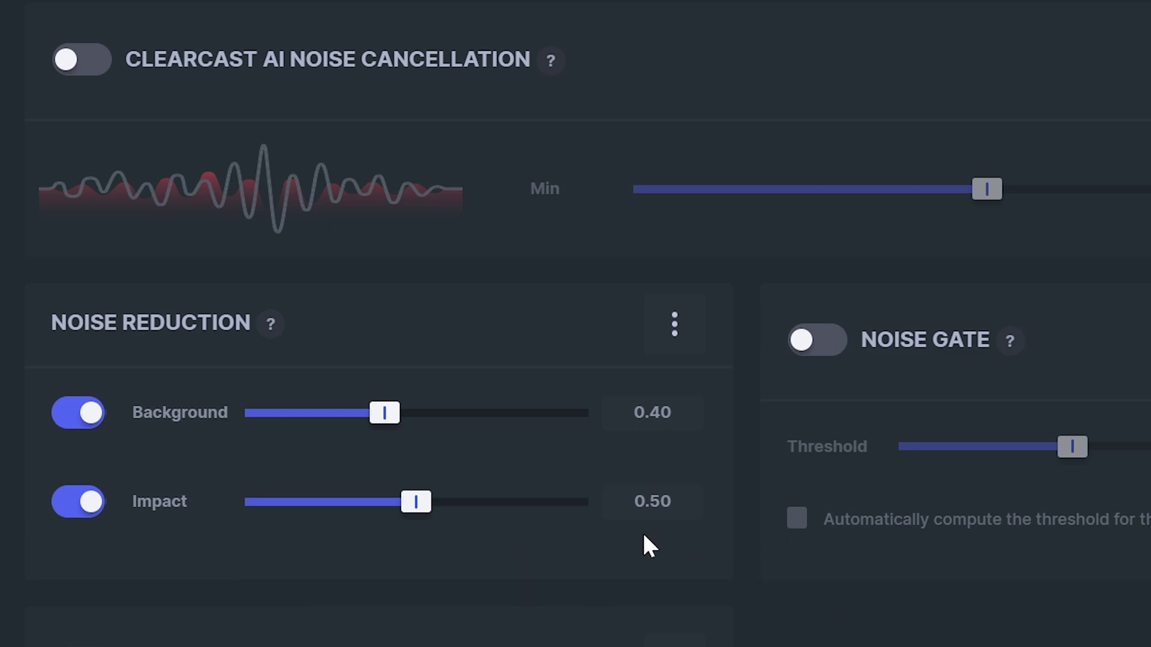
Enable the mic Noise Gate at -40 dB and stop the mic test recording.
left_click(830, 341)
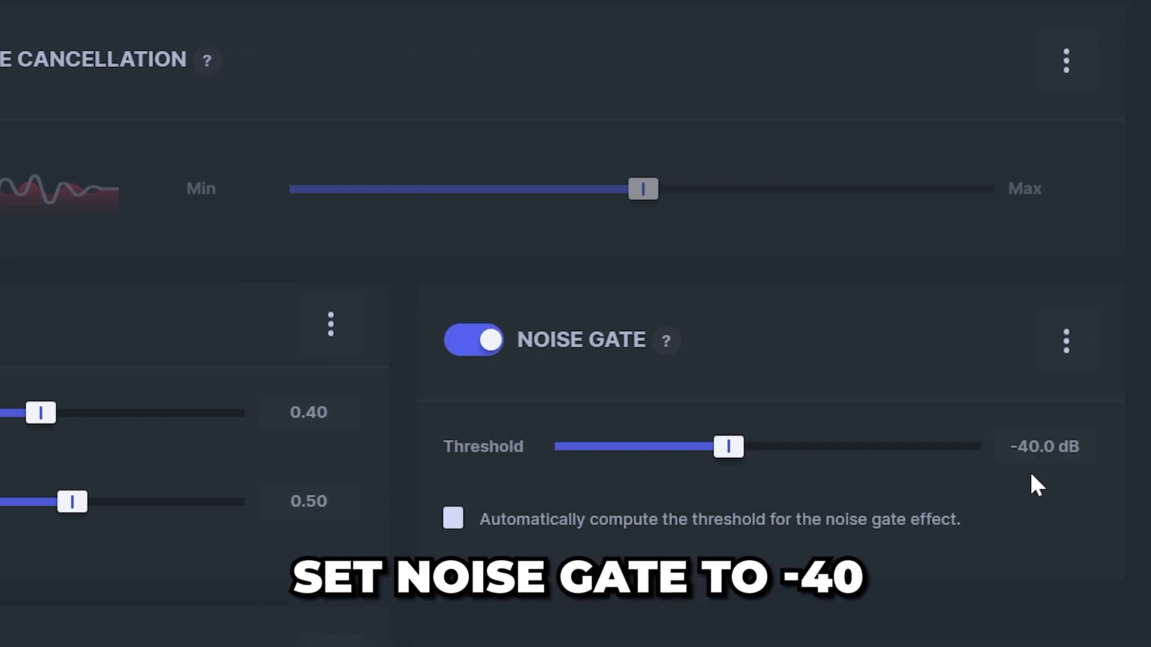
scroll(657, 540, "down", 2)
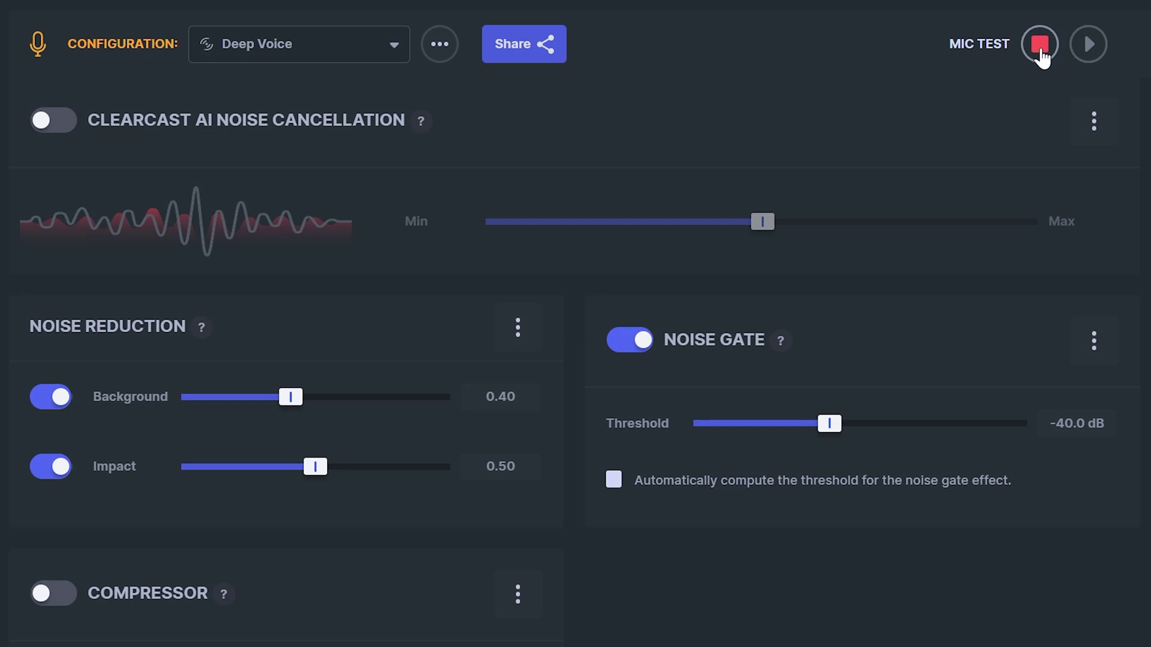
left_click(1041, 47)
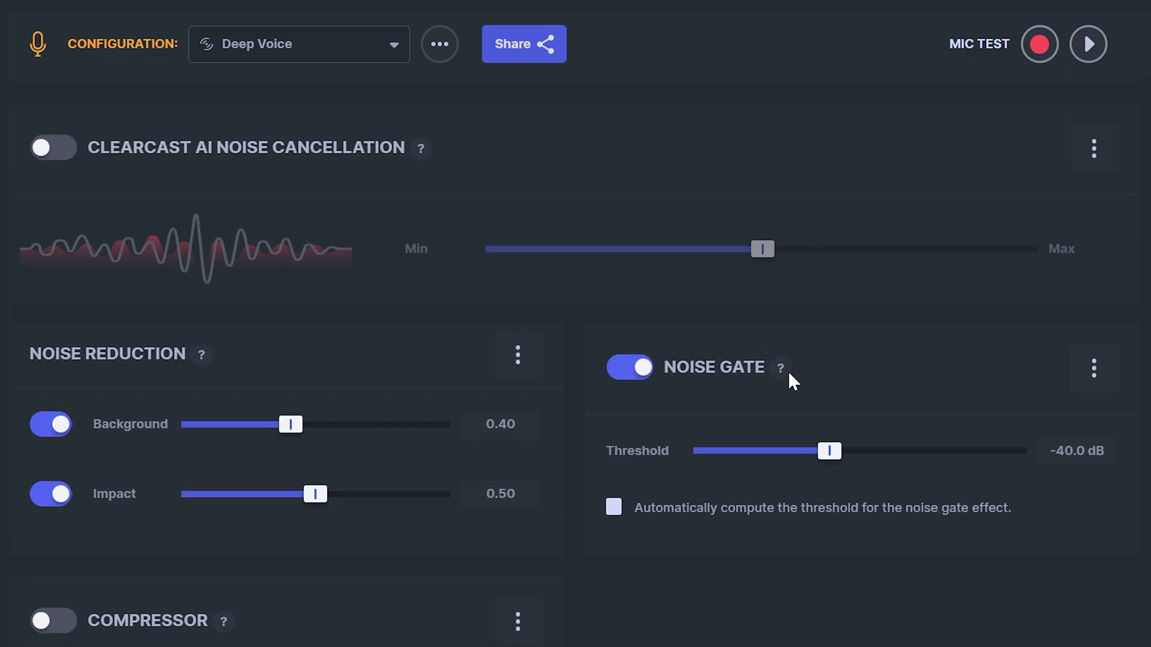
scroll(786, 384, "down", 10)
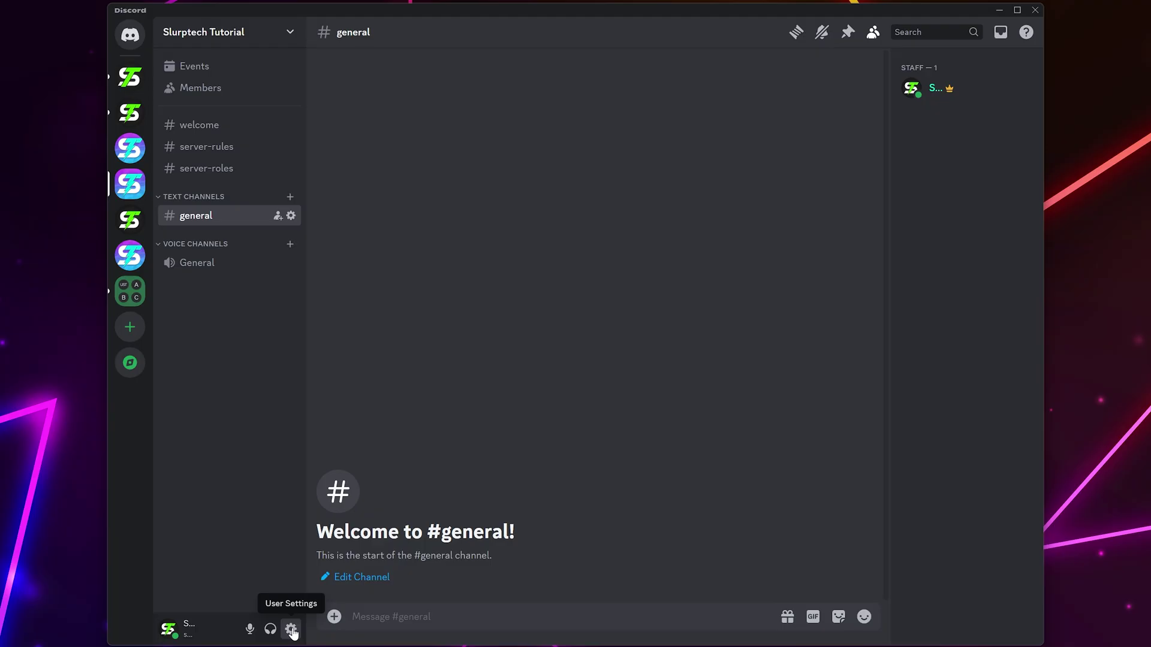
In Discord's Voice & Video settings, set input sensitivity manually to the minimum, -98dB.
left_click(292, 631)
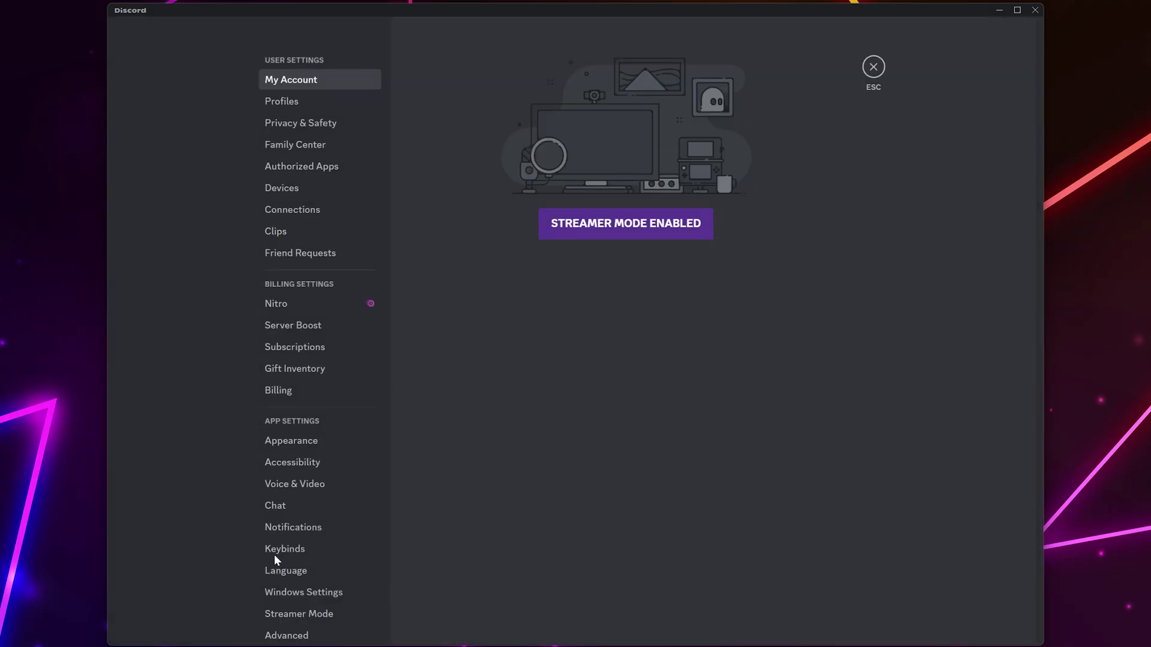
left_click(282, 489)
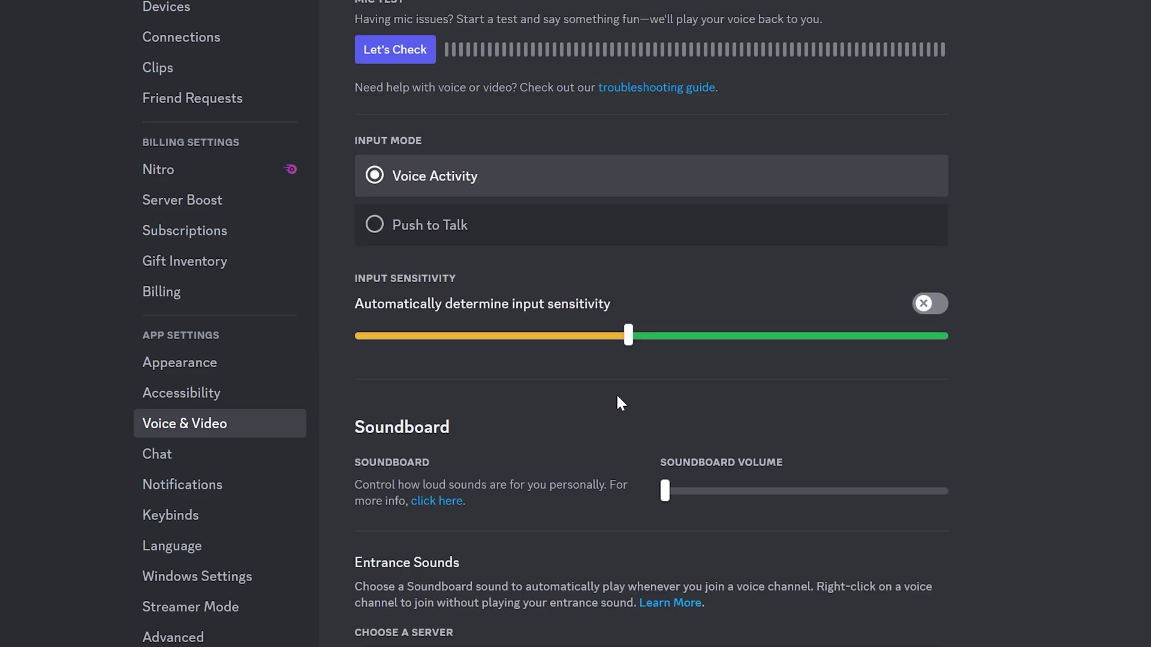
left_click(930, 304)
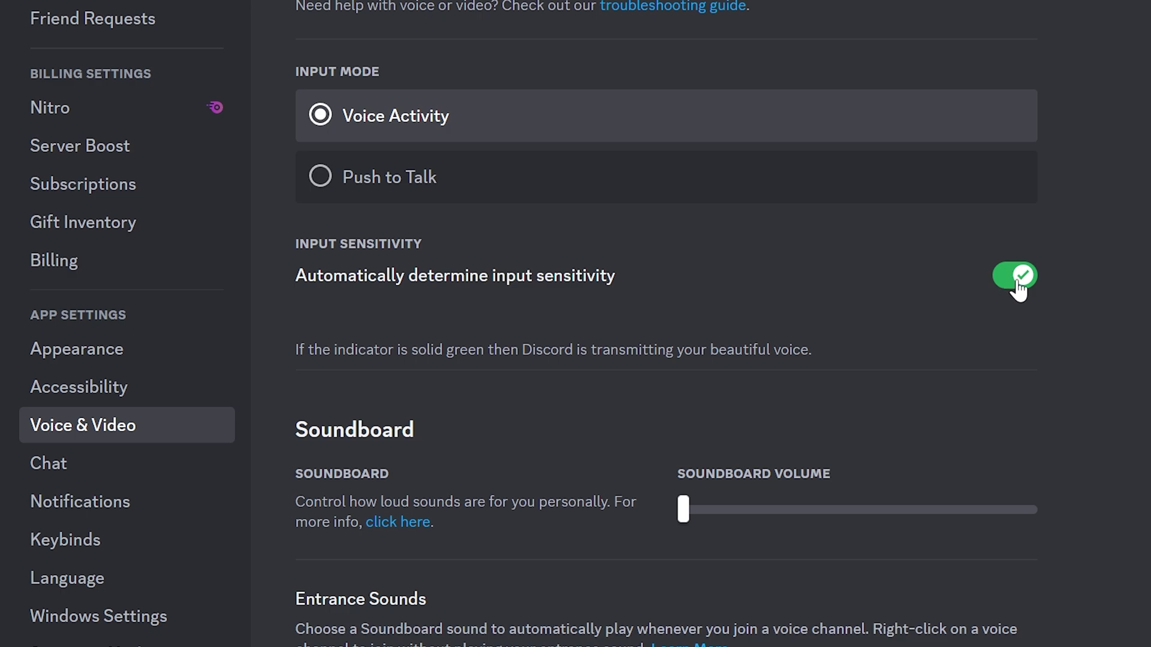
left_click(1018, 279)
left_click_drag(637, 314, 278, 339)
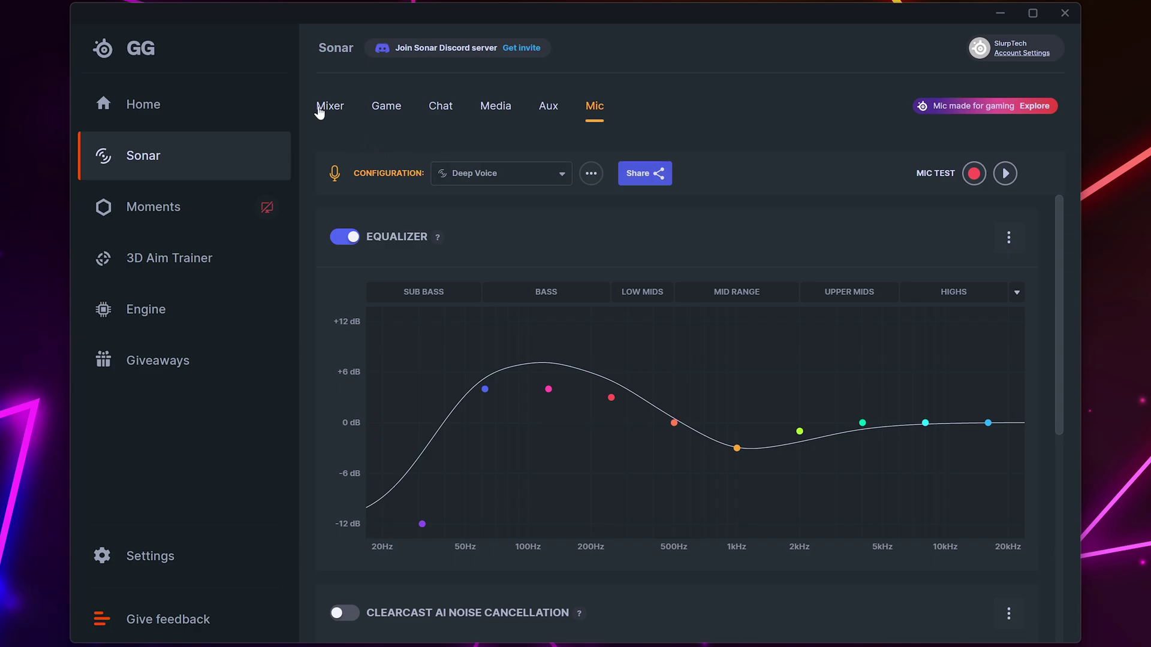
In the Sonar mixer, move Google Chrome from Game to Media after joining Discord's General voice channel.
left_click(330, 108)
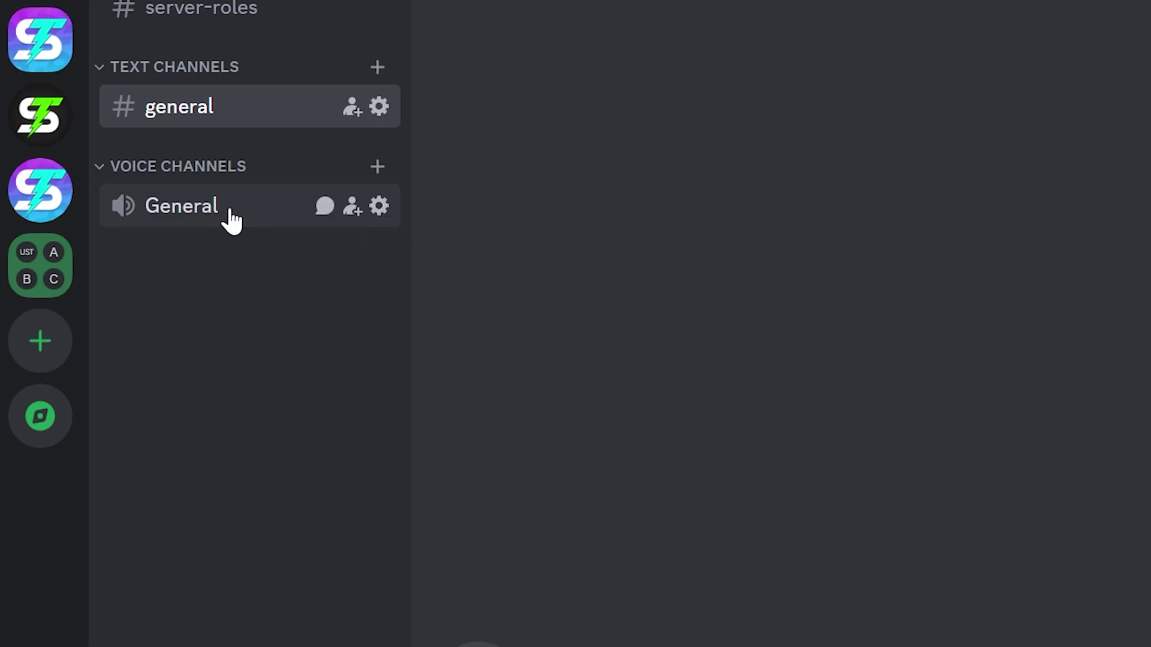
left_click(226, 217)
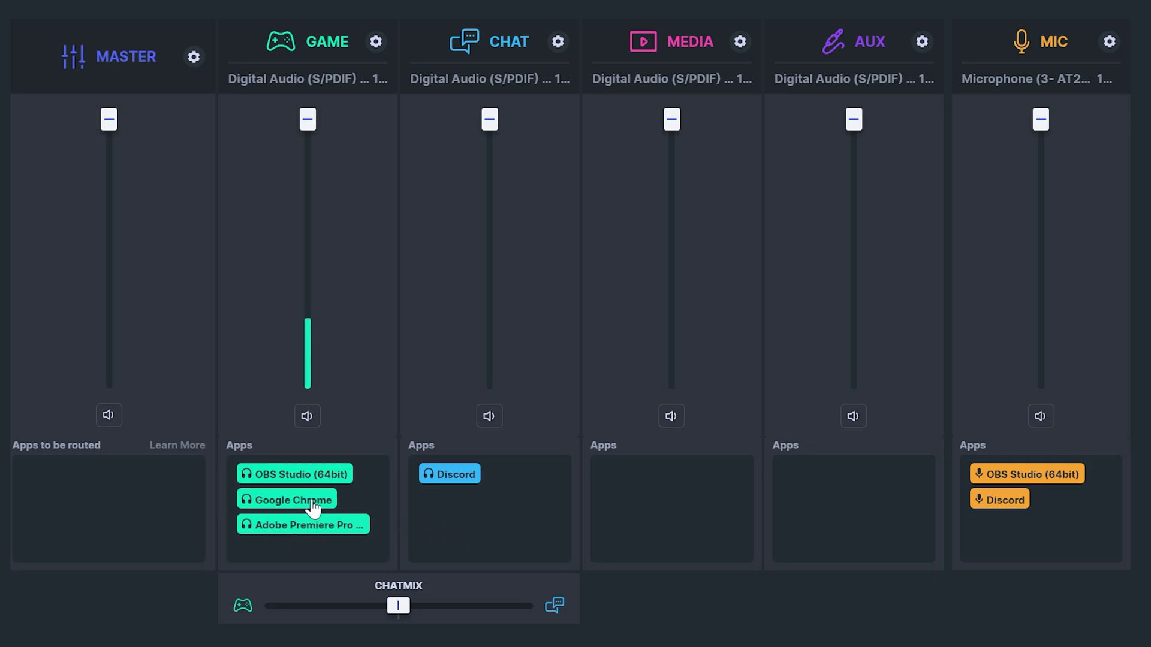
left_click_drag(268, 508, 651, 511)
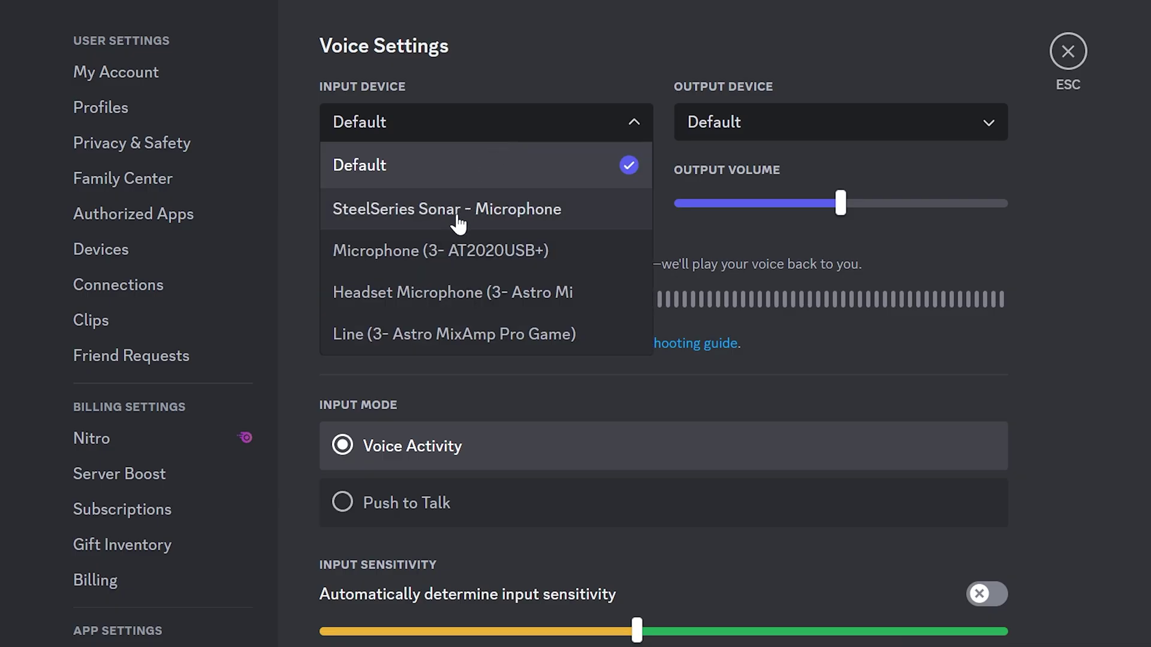
Set Discord's input to SteelSeries Sonar - Microphone and output to SteelSeries Sonar - Chat.
left_click(455, 215)
left_click(803, 129)
scroll(755, 252, "down", 5)
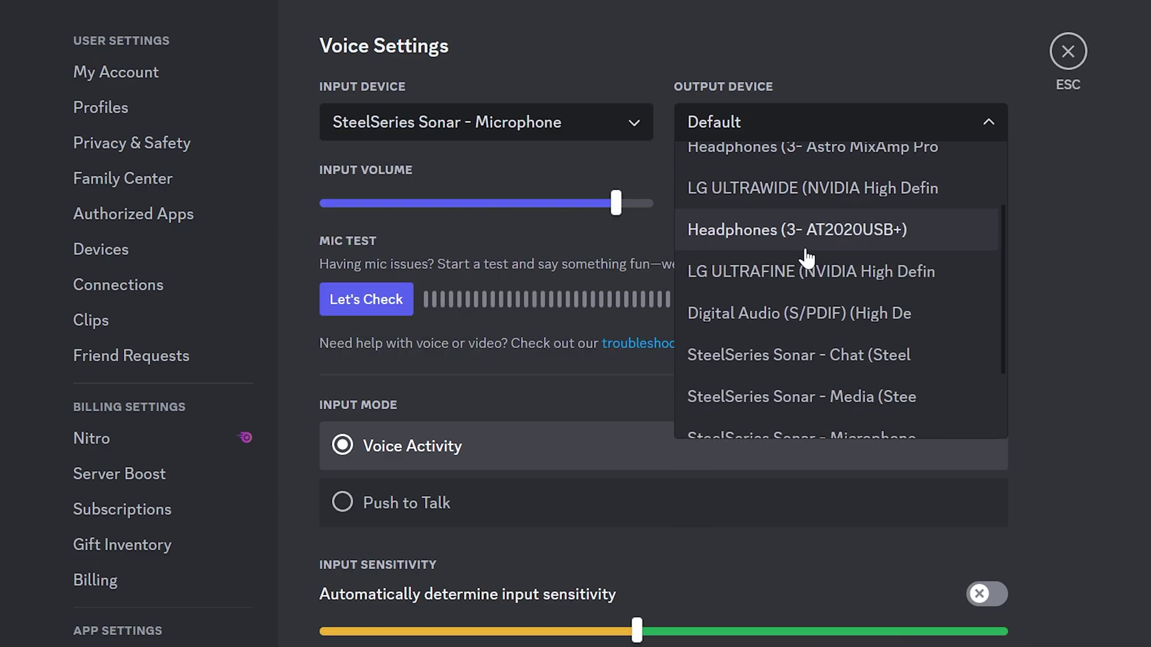
left_click(811, 264)
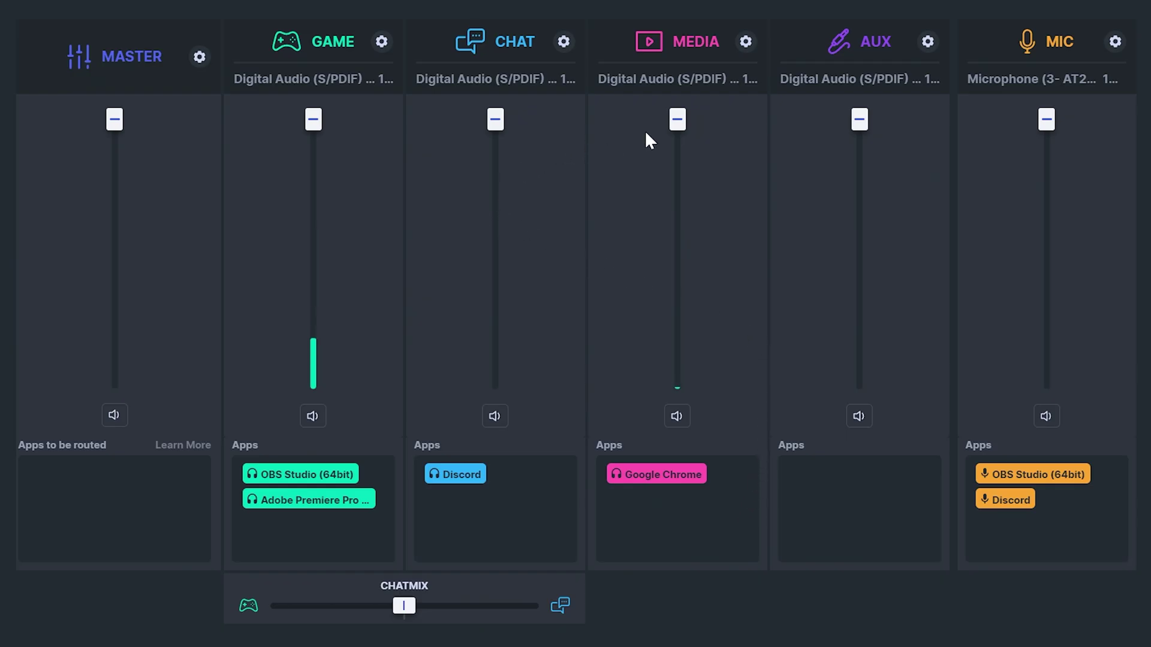
Set the Media fader to about 73% and the Master fader to about 96%.
left_click_drag(682, 133, 689, 164)
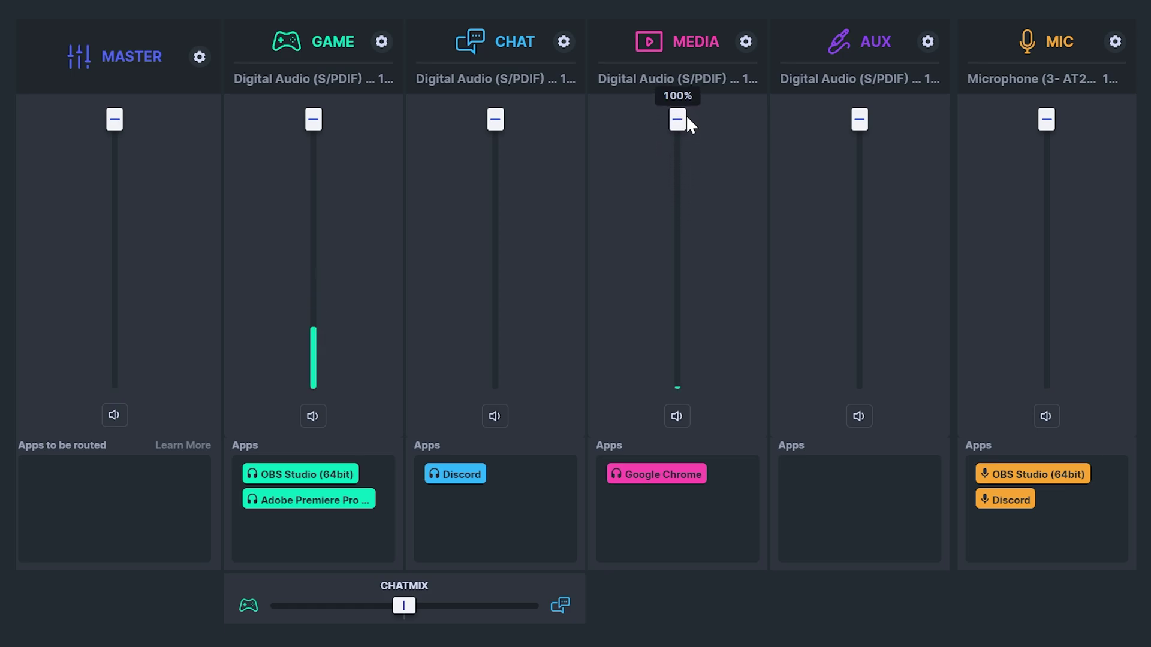
mouse_move(121, 129)
left_mouse_down()
mouse_move(122, 195)
mouse_move(126, 108)
left_mouse_up()
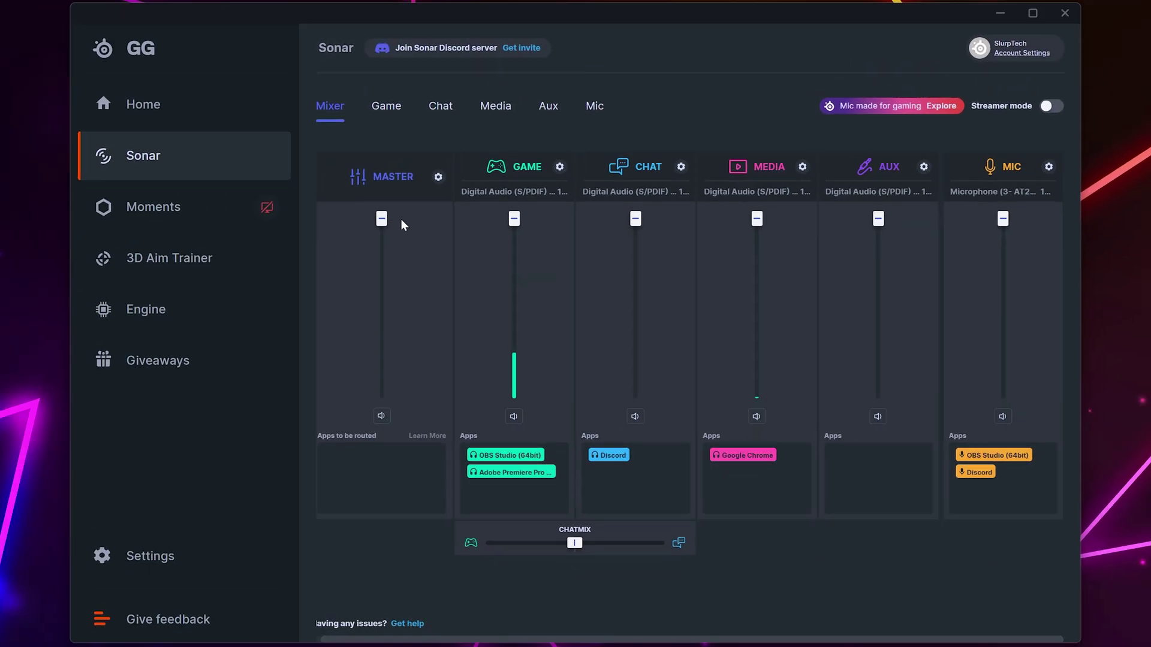